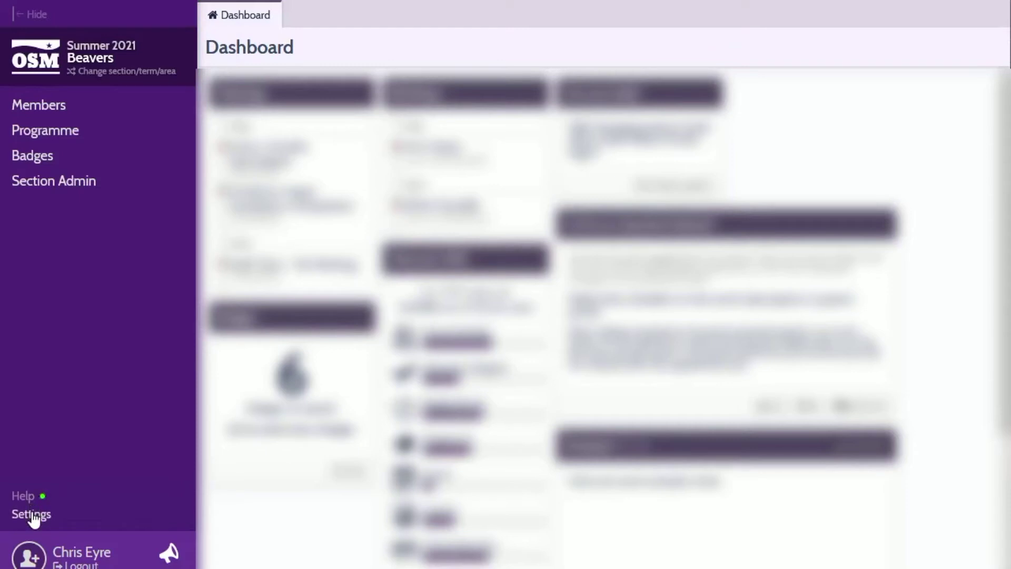
Check the Leaders Access permissions in the Beavers section's settings
{"action": "left_click", "coordinate": [33, 517]}
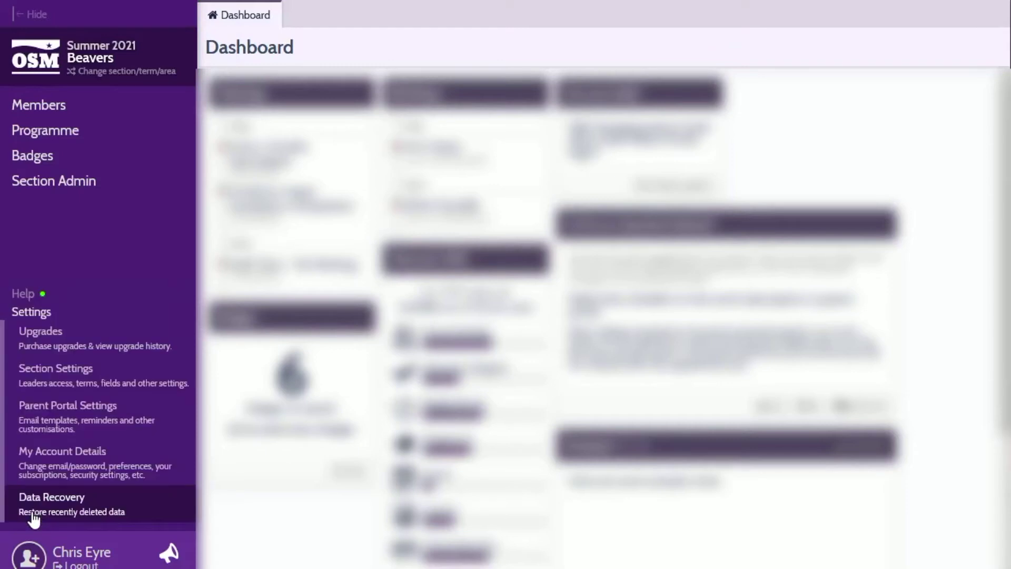
{"action": "left_click", "coordinate": [62, 378]}
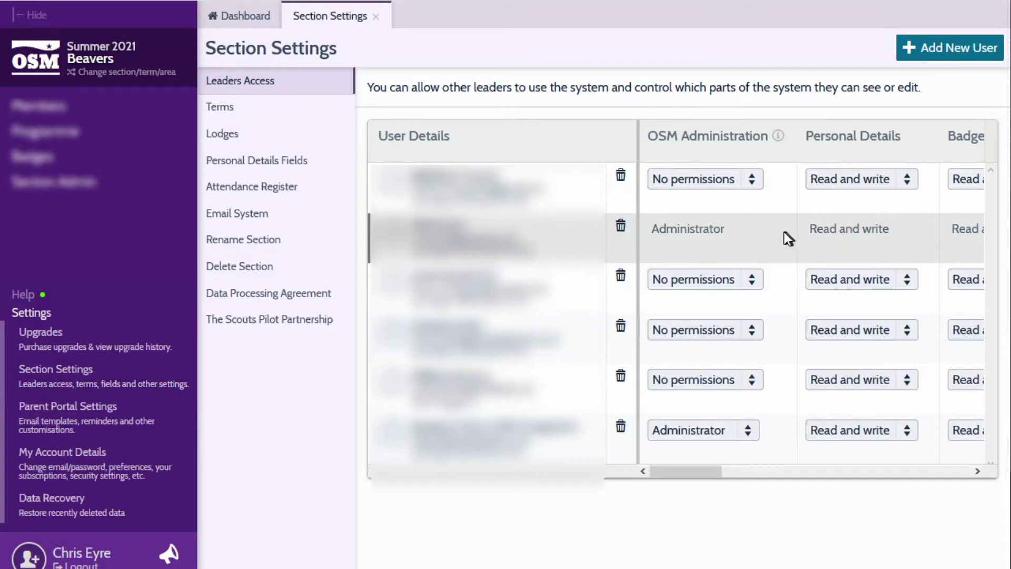
{"action": "left_click_drag", "start_coordinate": [704, 472], "coordinate": [663, 472]}
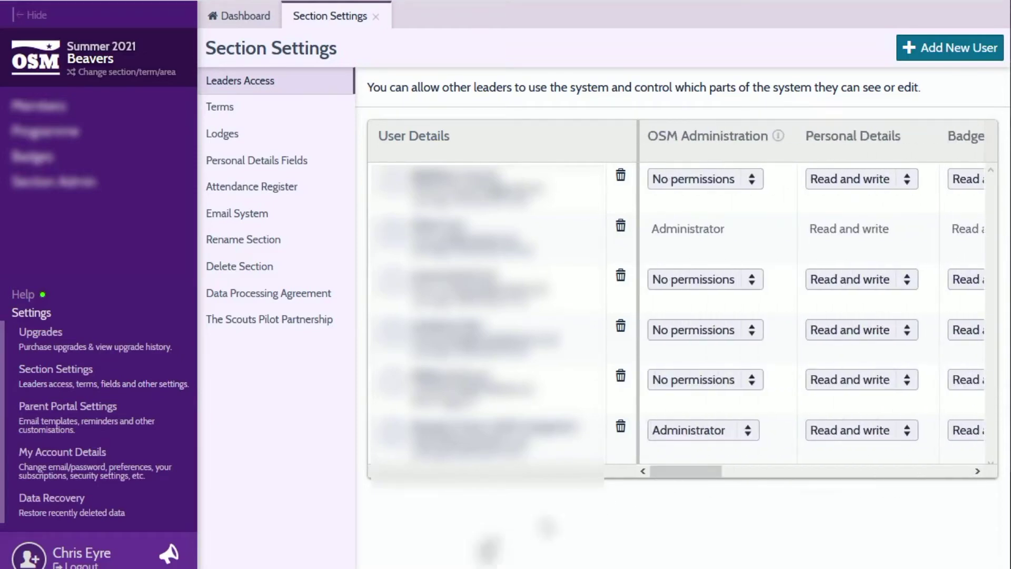
Switch to the Cub Pack section and check its Leaders Access permissions
{"action": "left_click", "coordinate": [95, 63]}
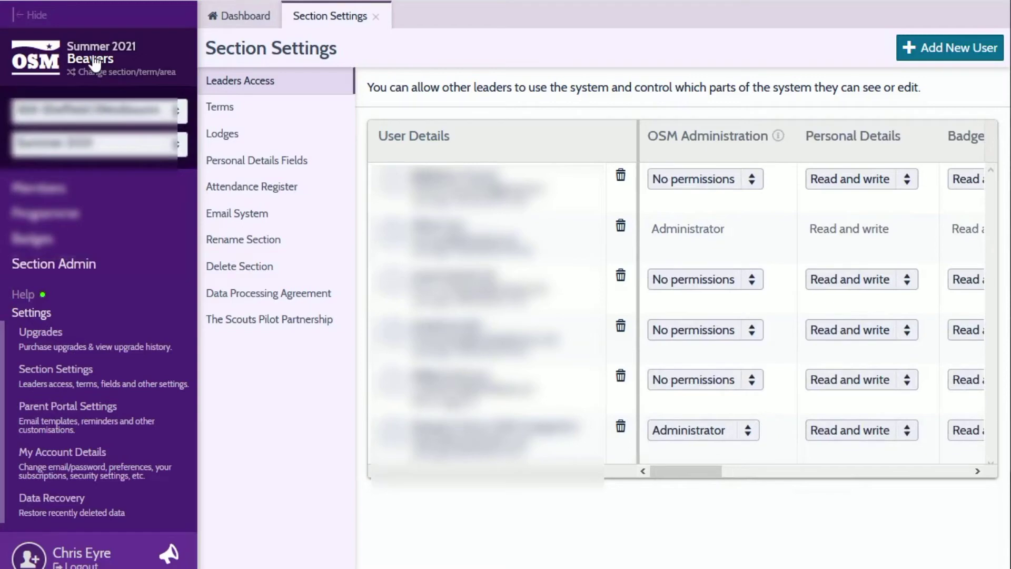
{"action": "left_click", "coordinate": [105, 109]}
{"action": "left_click", "coordinate": [105, 203]}
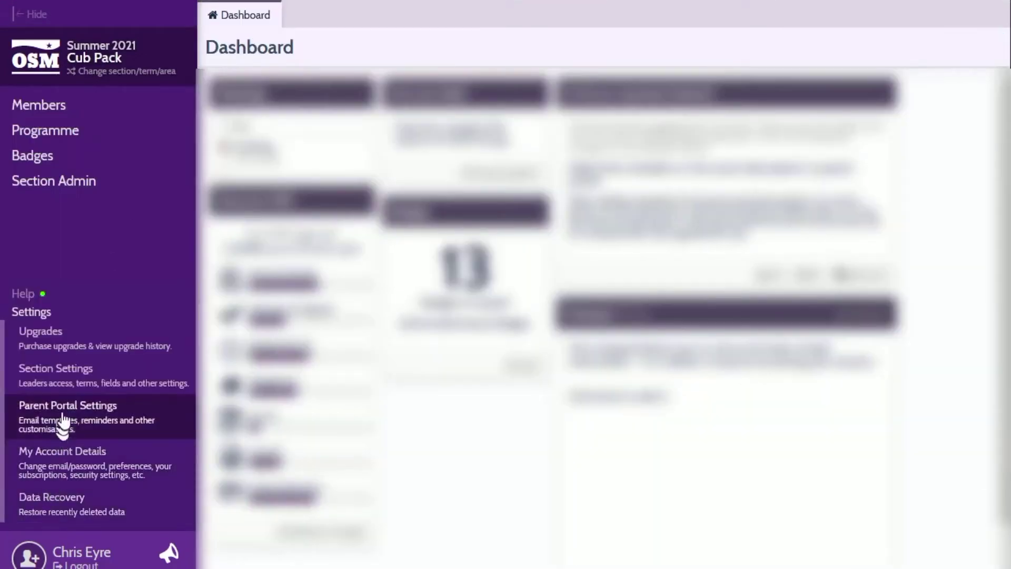
{"action": "left_click", "coordinate": [67, 380]}
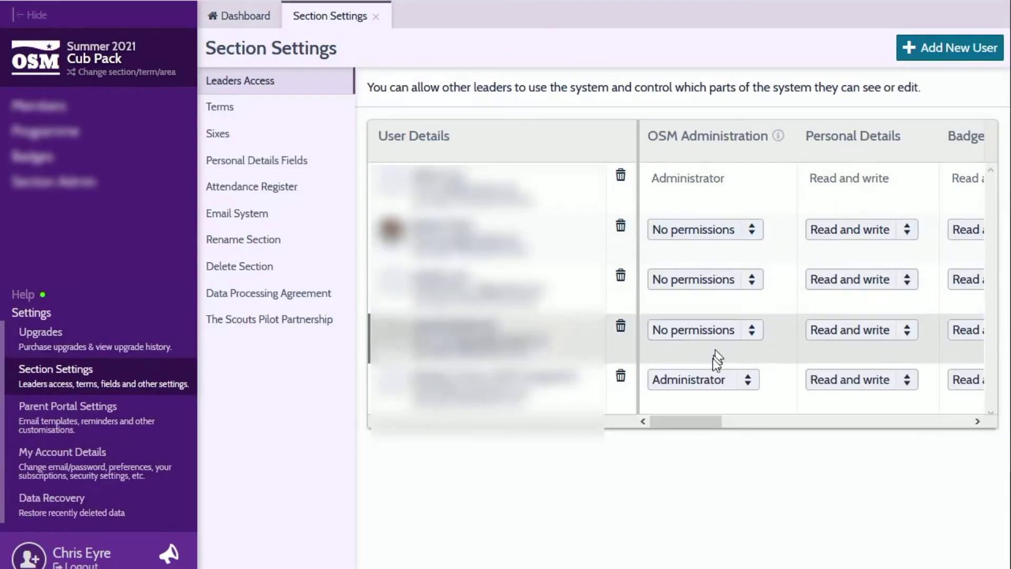
{"action": "left_click_drag", "start_coordinate": [671, 422], "coordinate": [653, 420]}
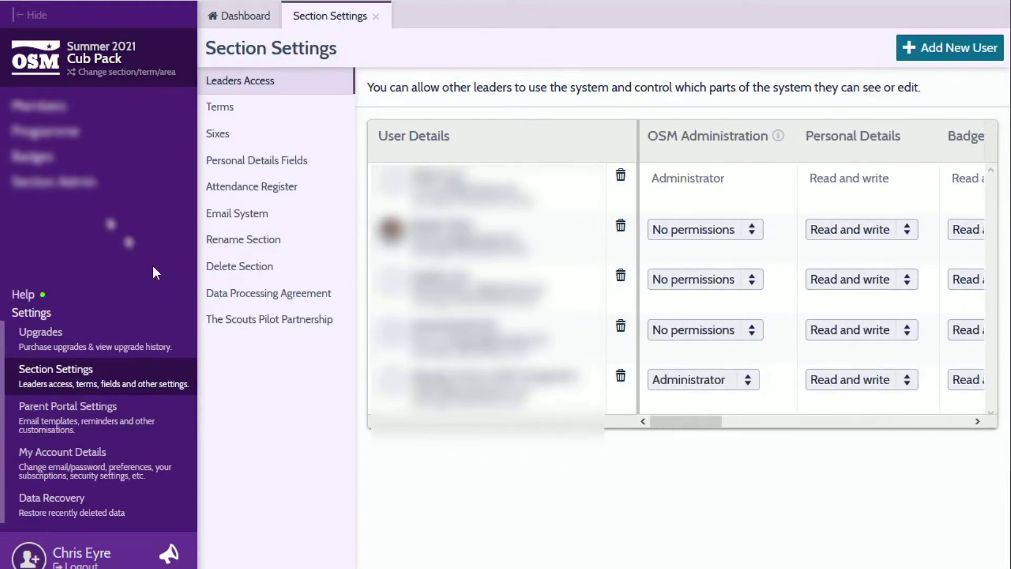
Switch the current section to Scouts
{"action": "left_click", "coordinate": [79, 59]}
{"action": "left_click", "coordinate": [97, 111]}
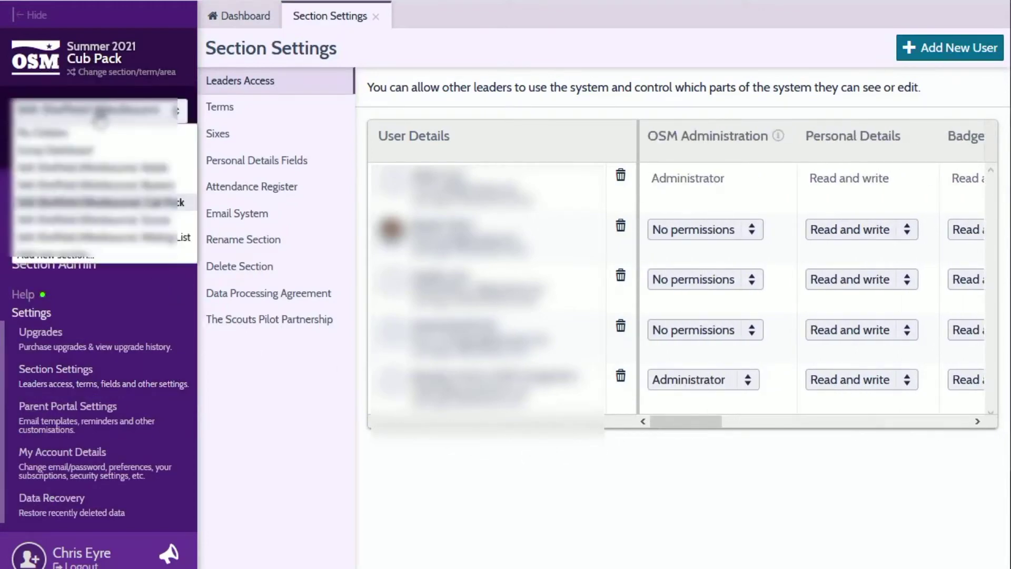
{"action": "left_click", "coordinate": [125, 219]}
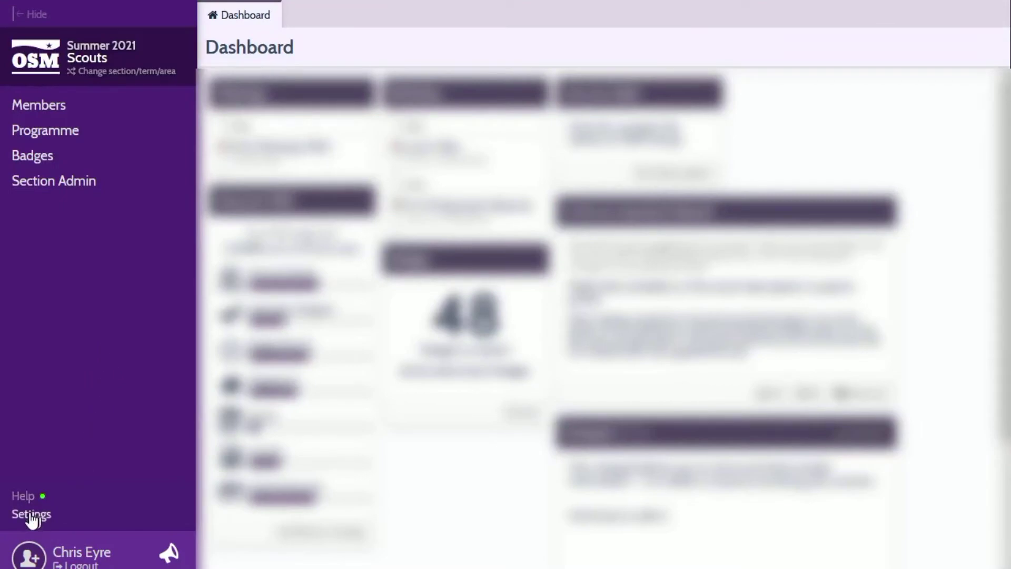
Scroll the Scouts Leaders Access table across and back, then view the section's Terms
{"action": "left_click", "coordinate": [29, 514]}
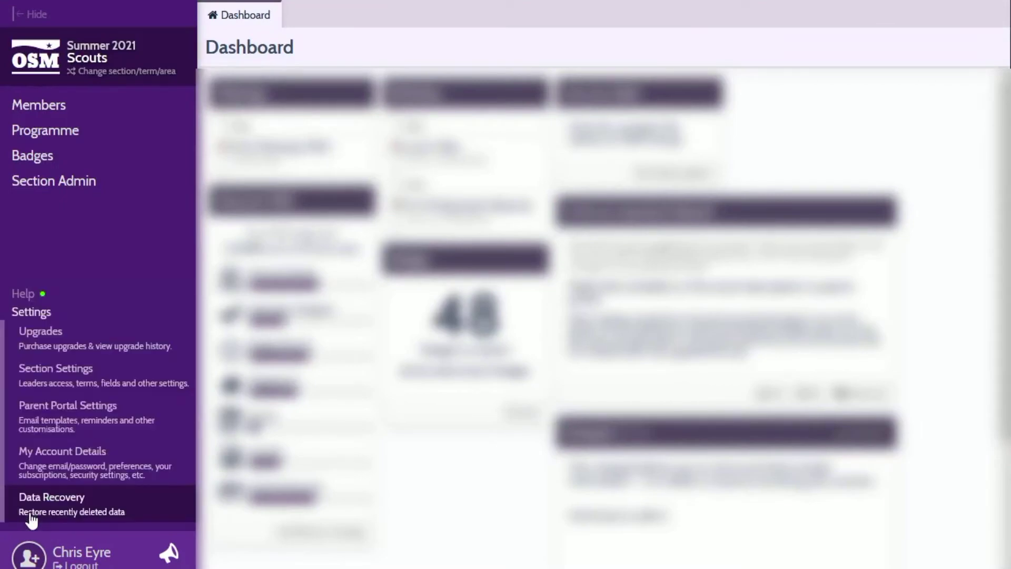
{"action": "left_click", "coordinate": [66, 387]}
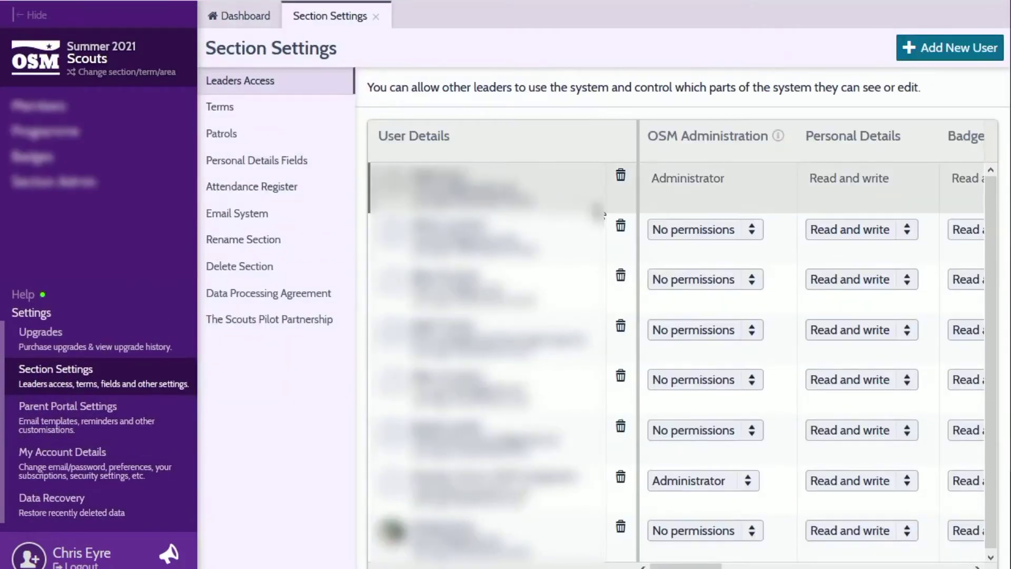
{"action": "scroll", "coordinate": [727, 555], "scroll_direction": "right", "scroll_amount": 5}
{"action": "scroll", "coordinate": [812, 349], "scroll_direction": "right", "scroll_amount": 10}
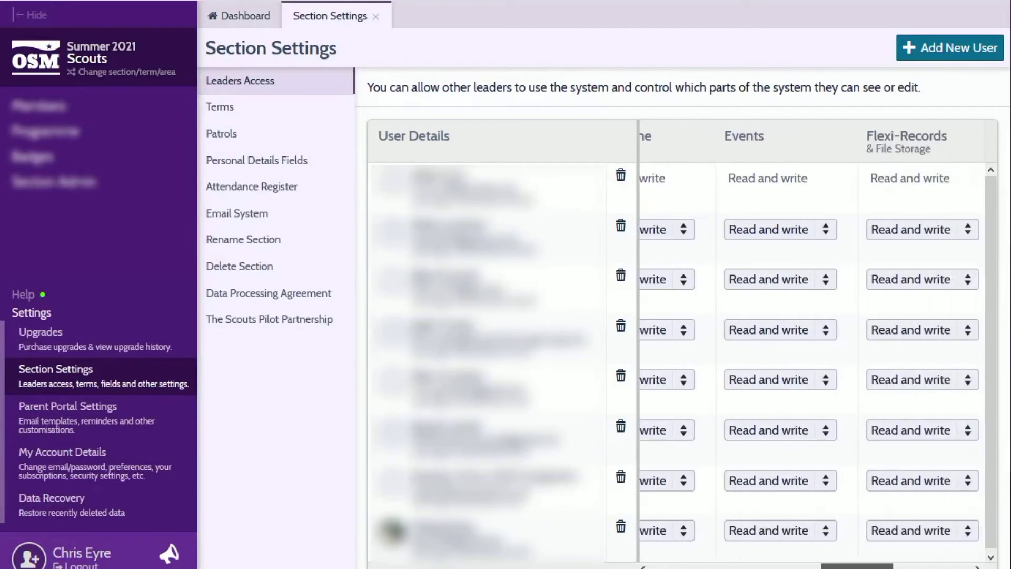
{"action": "scroll", "coordinate": [812, 349], "scroll_direction": "left", "scroll_amount": 15}
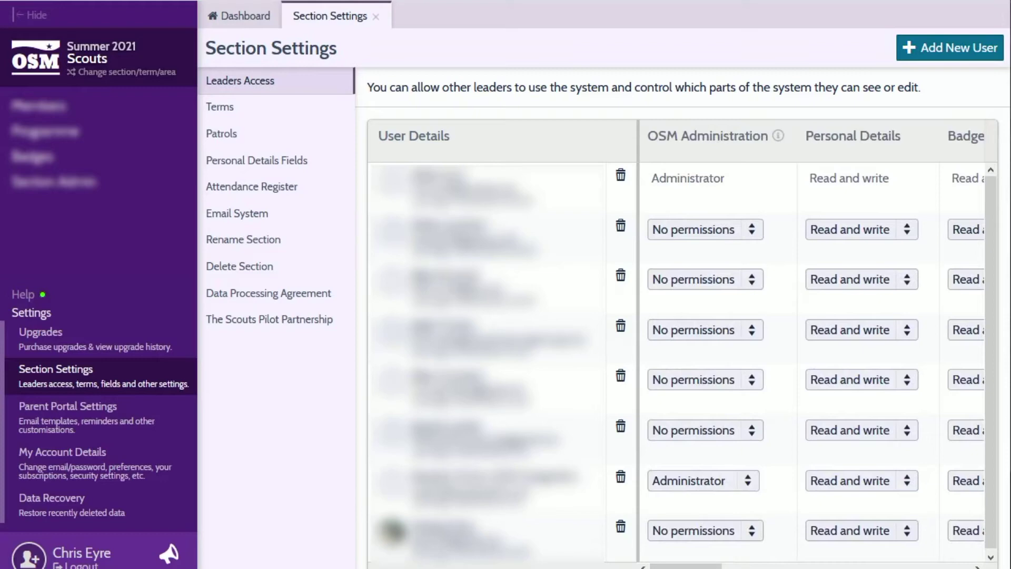
{"action": "left_click", "coordinate": [224, 112]}
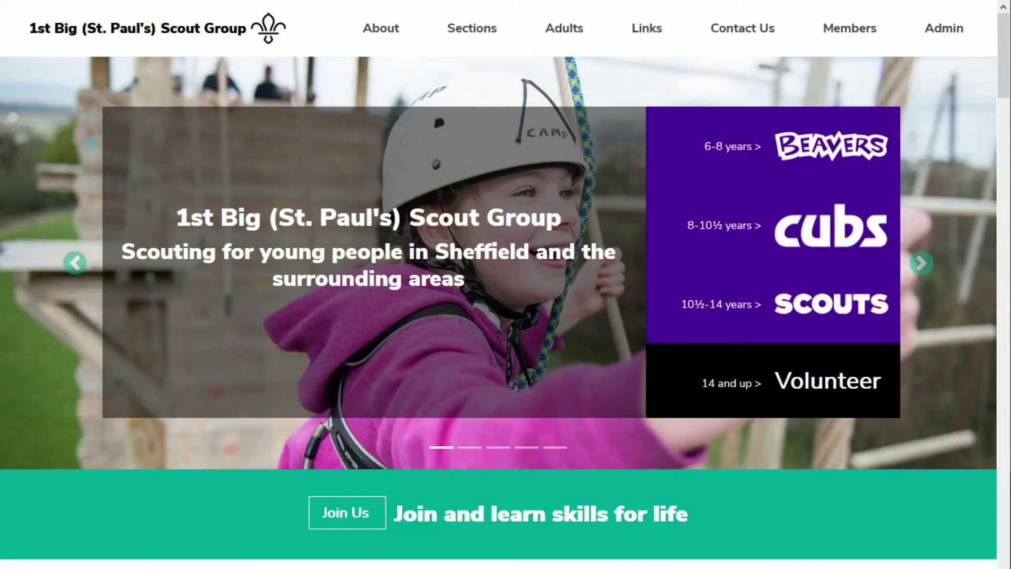
Go to Admin > Group Details > OSM Integration and start authorising the OSM link
{"action": "left_click", "coordinate": [937, 32]}
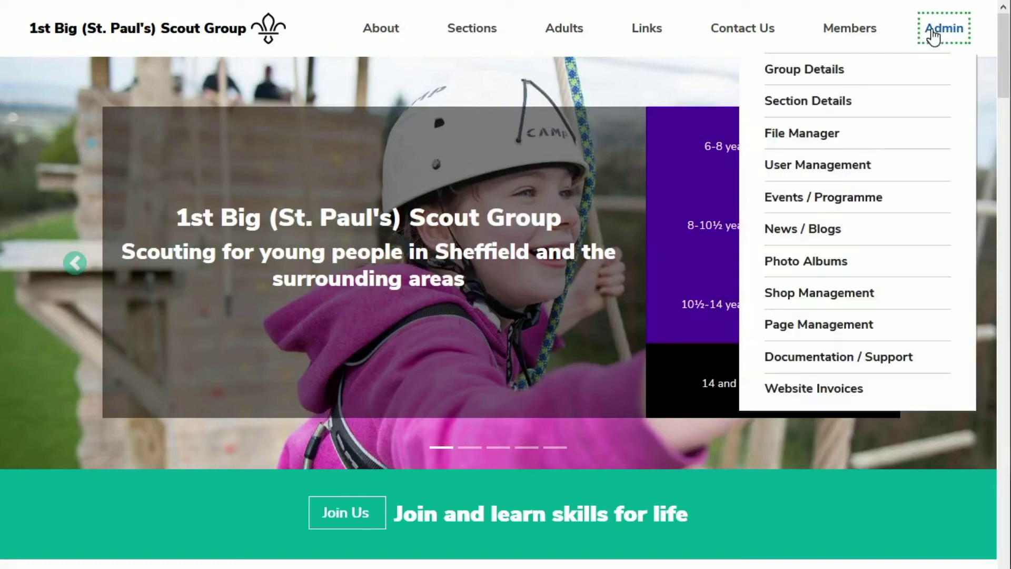
{"action": "left_click", "coordinate": [836, 71]}
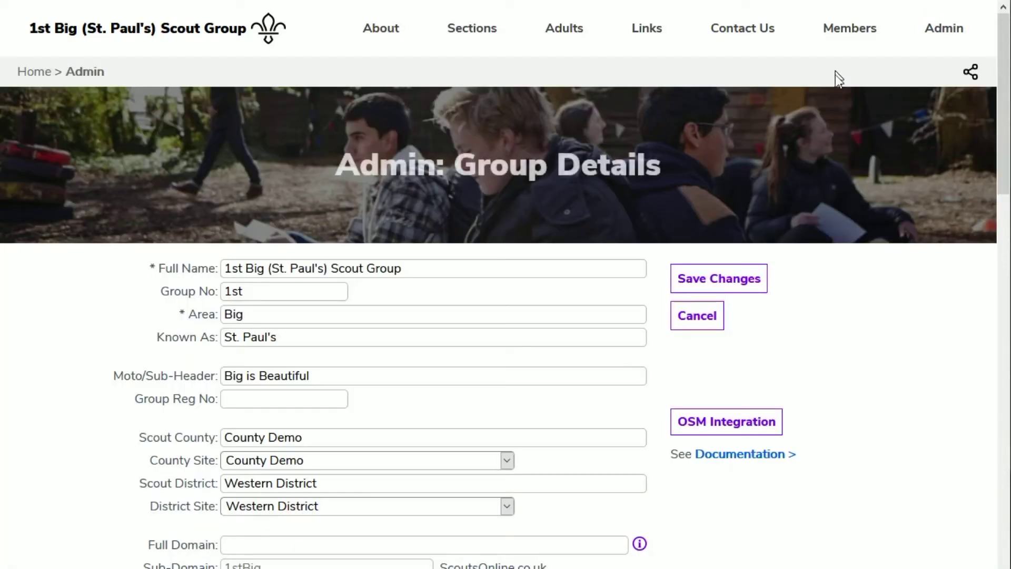
{"action": "left_click", "coordinate": [740, 430]}
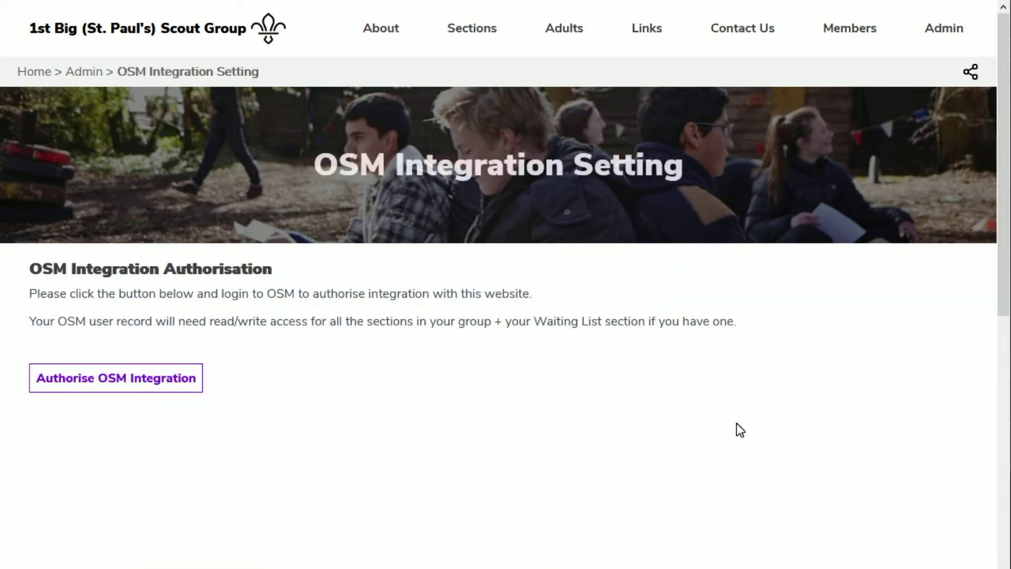
{"action": "left_click", "coordinate": [75, 379]}
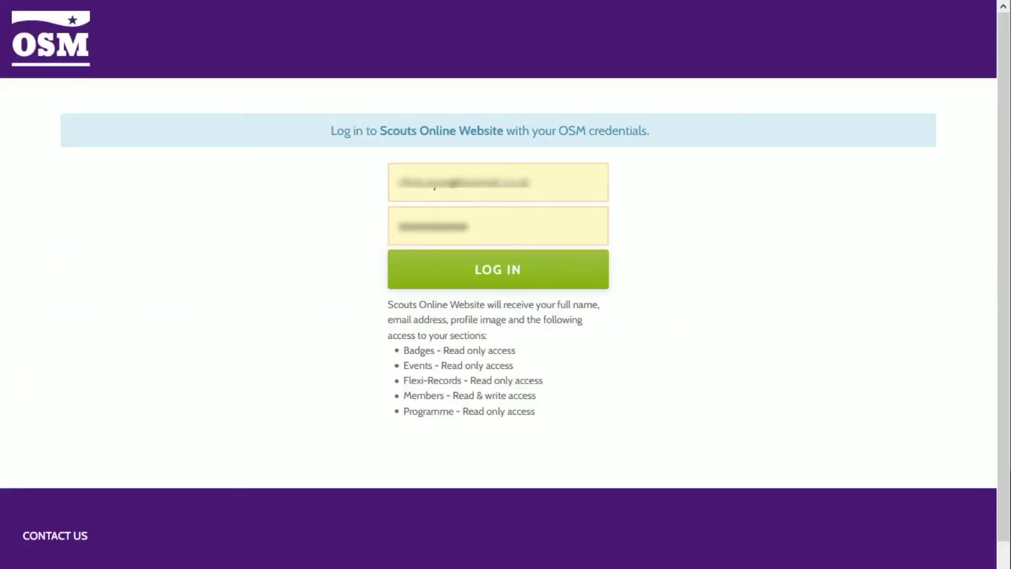
Log in to OSM and authorise the Scouts Online website integration
{"action": "left_click", "coordinate": [449, 276]}
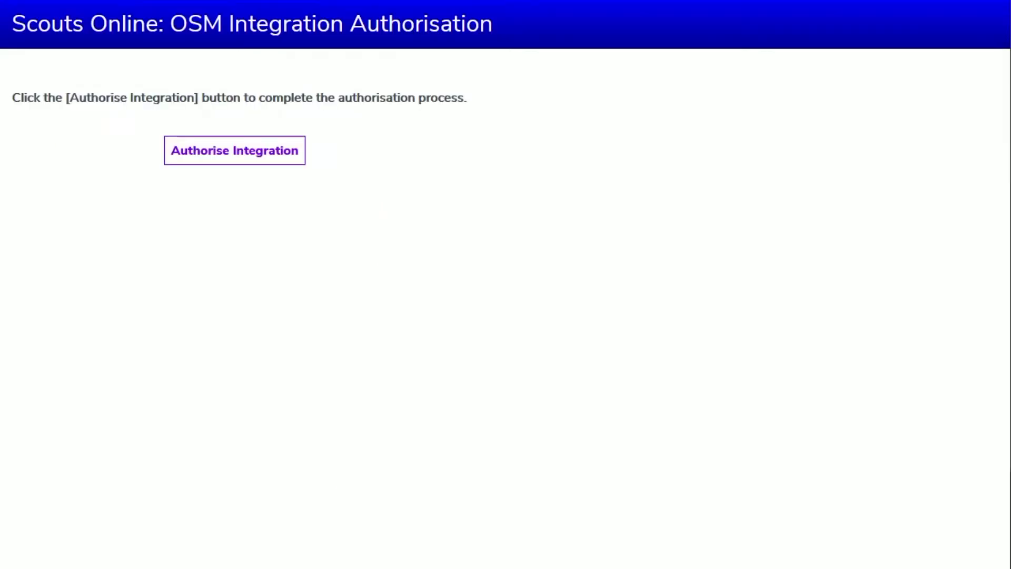
{"action": "left_click", "coordinate": [204, 149]}
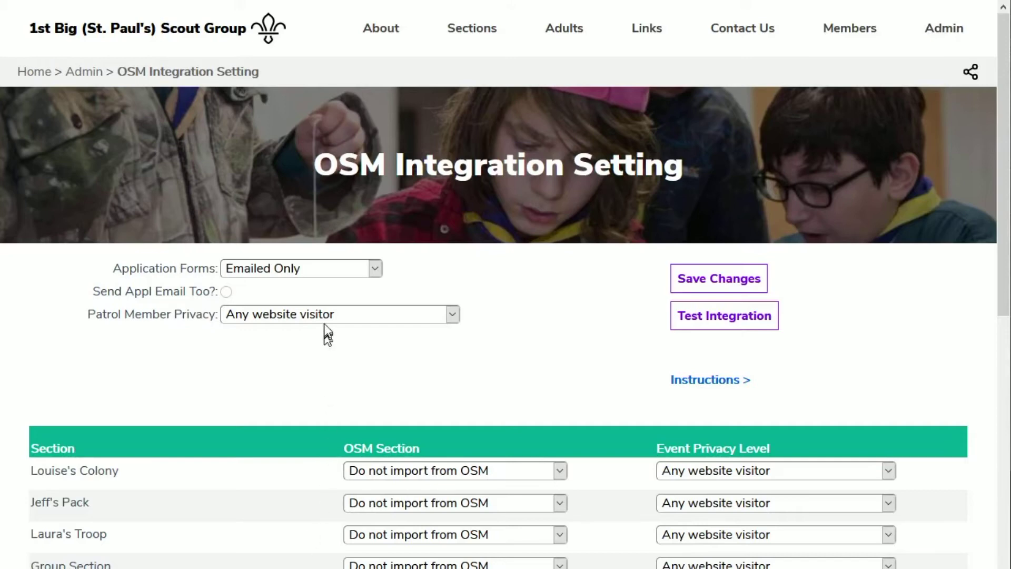
Send application forms to the Waiting List with emails too; keep patrol privacy at Any website visitor
{"action": "left_click", "coordinate": [375, 269]}
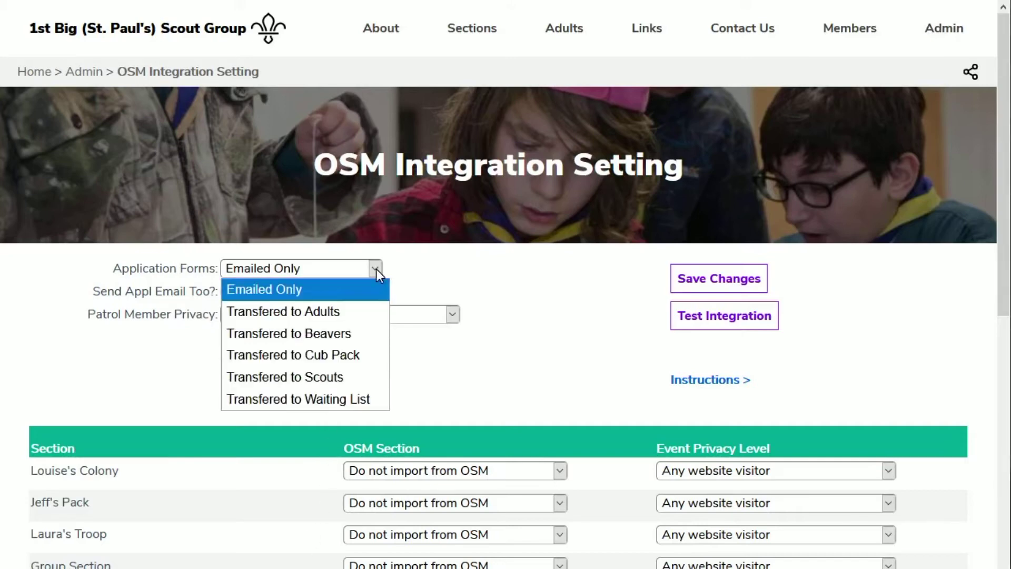
{"action": "left_click", "coordinate": [364, 399]}
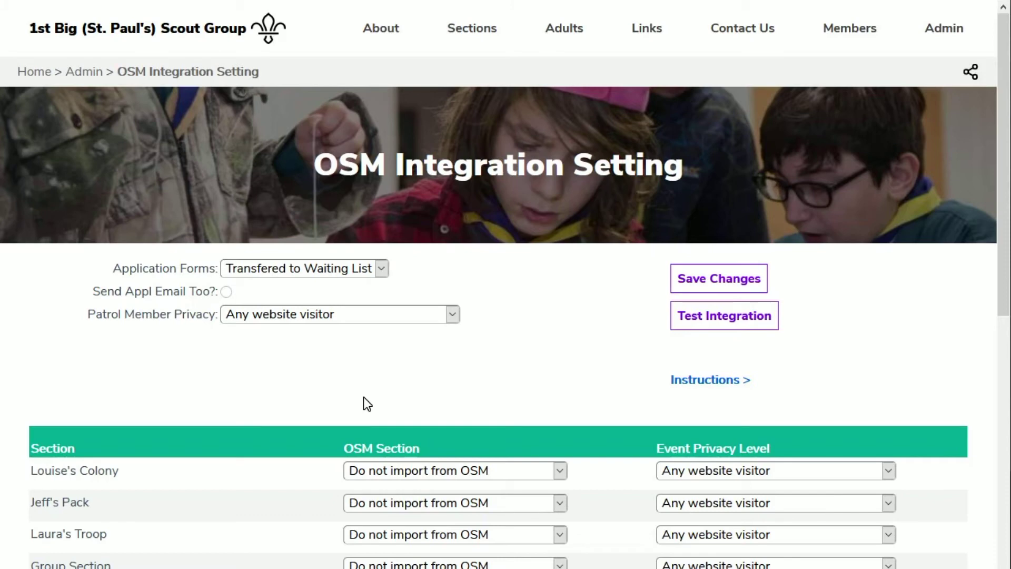
{"action": "left_click", "coordinate": [226, 292]}
{"action": "left_click", "coordinate": [453, 314]}
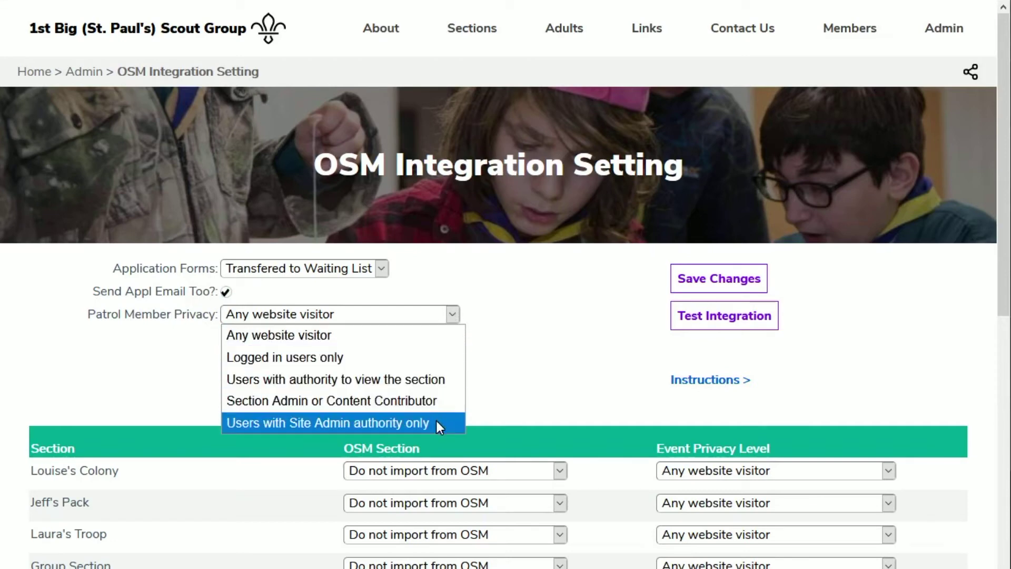
{"action": "left_click", "coordinate": [378, 335]}
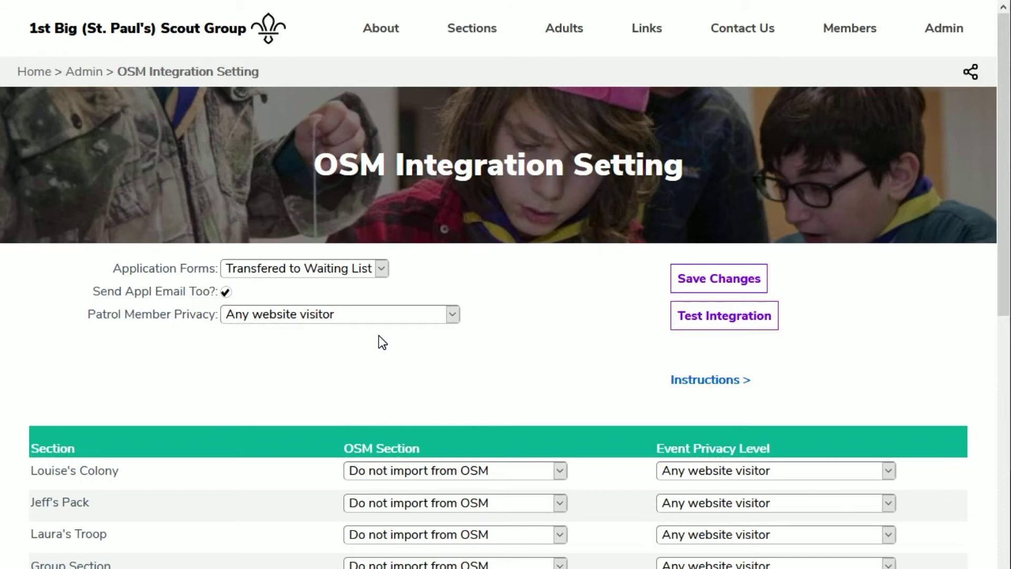
Map Louise's Colony, Jeff's Pack and Laura's Troop to Beavers, Cub Pack and Scouts, then save
{"action": "left_click", "coordinate": [429, 471]}
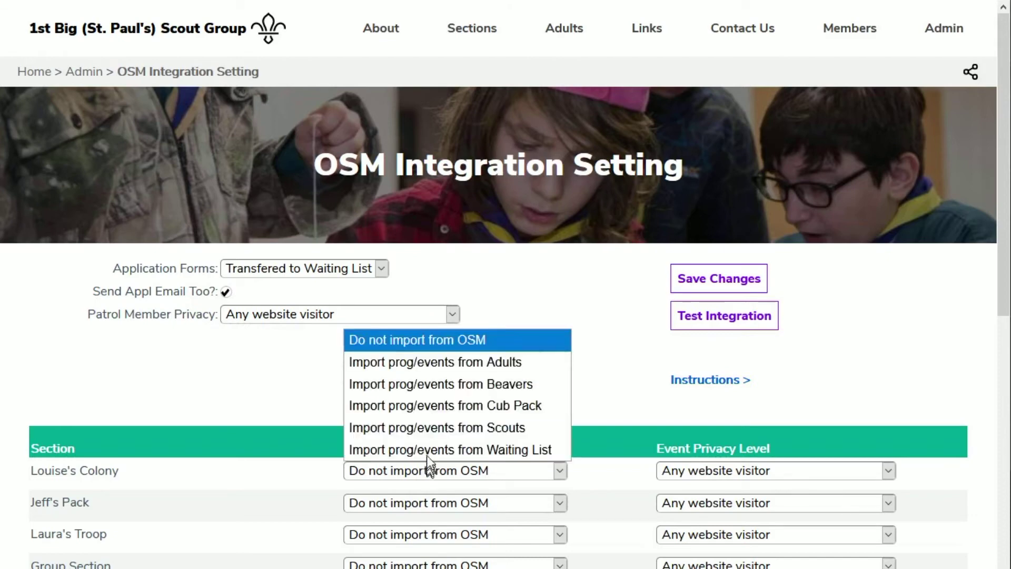
{"action": "left_click", "coordinate": [423, 387]}
{"action": "left_click", "coordinate": [446, 504]}
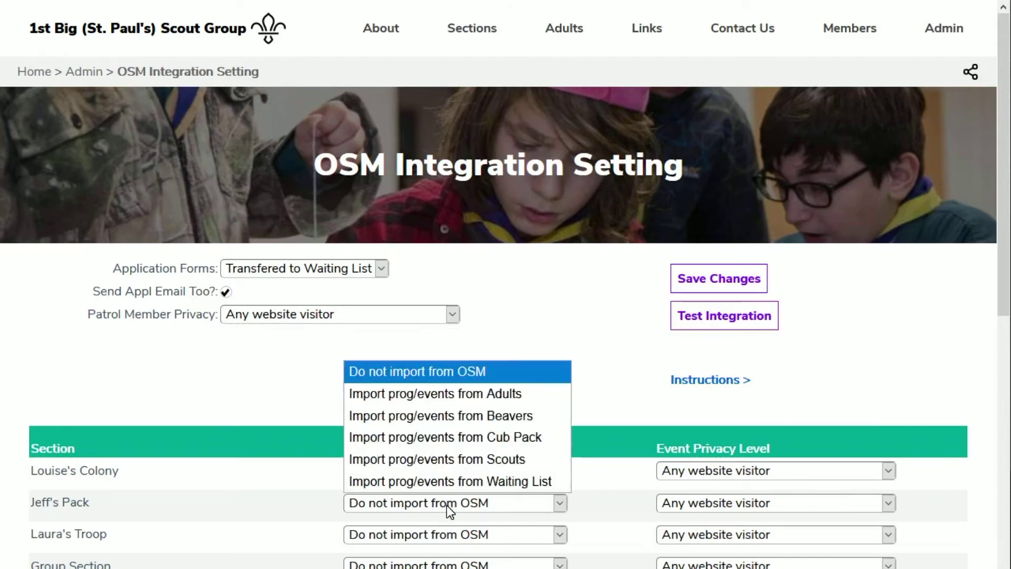
{"action": "left_click", "coordinate": [443, 439]}
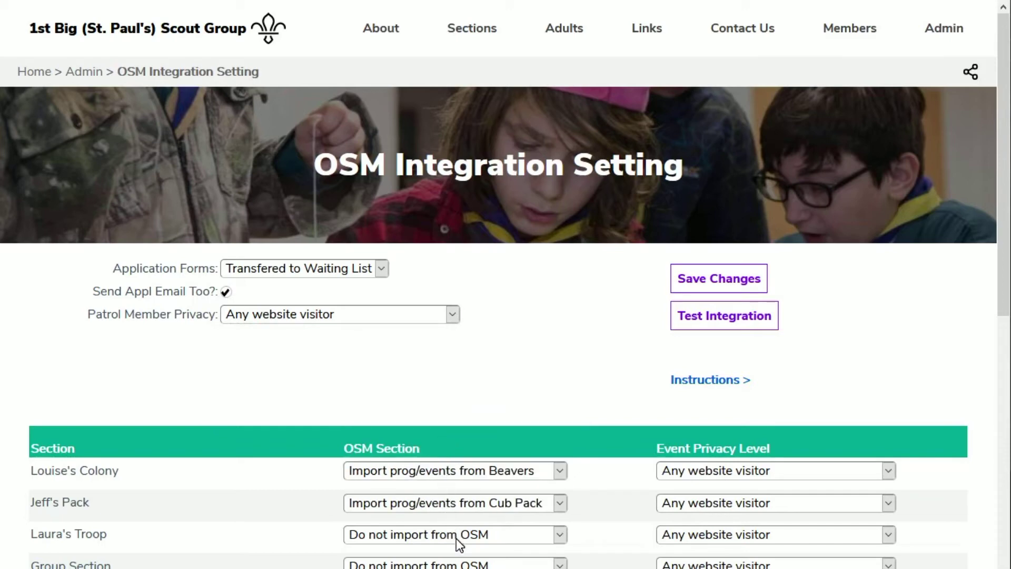
{"action": "left_click", "coordinate": [456, 538]}
{"action": "left_click", "coordinate": [456, 487]}
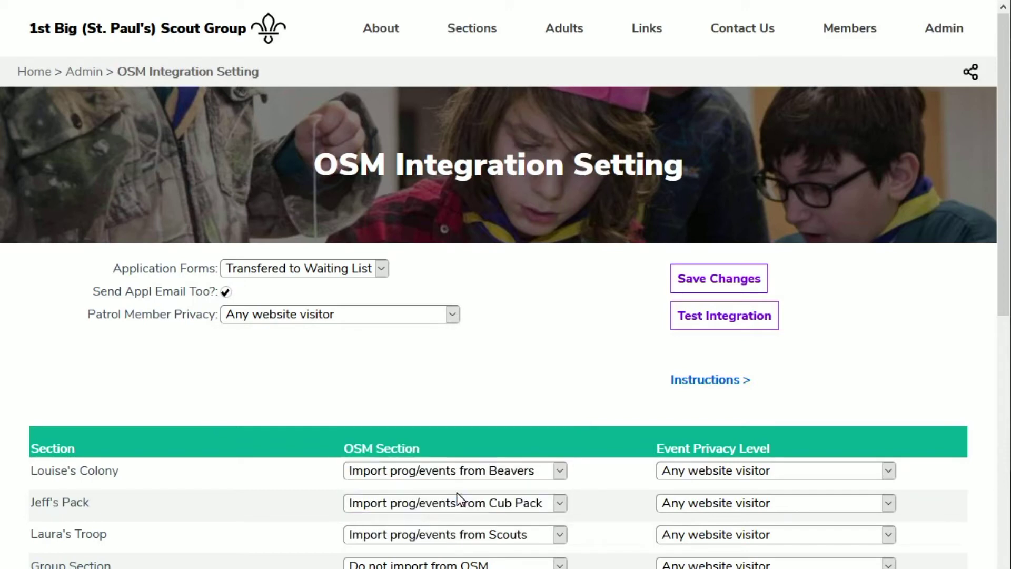
{"action": "left_click", "coordinate": [691, 468]}
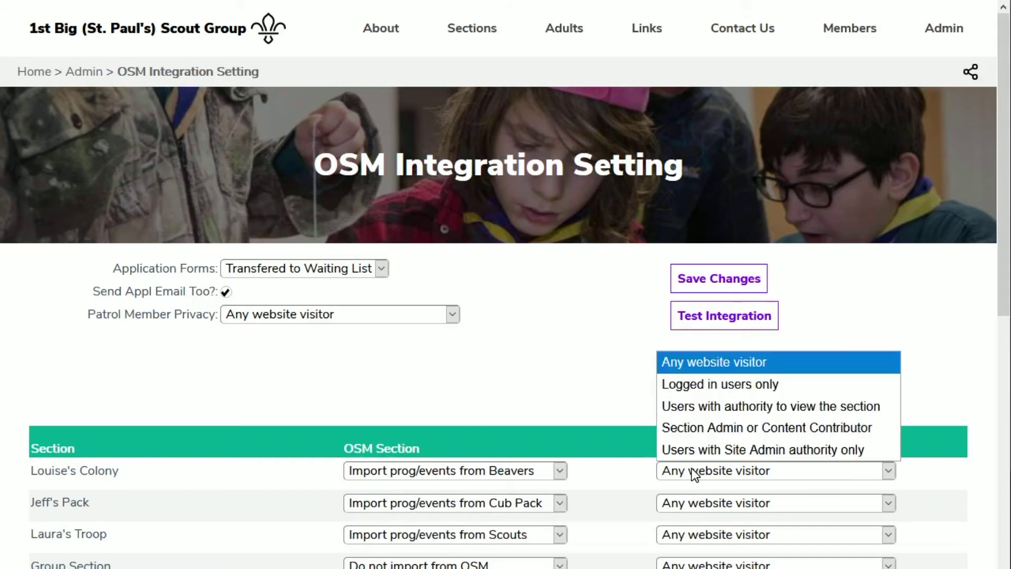
{"action": "left_click", "coordinate": [679, 370]}
{"action": "left_click", "coordinate": [686, 280]}
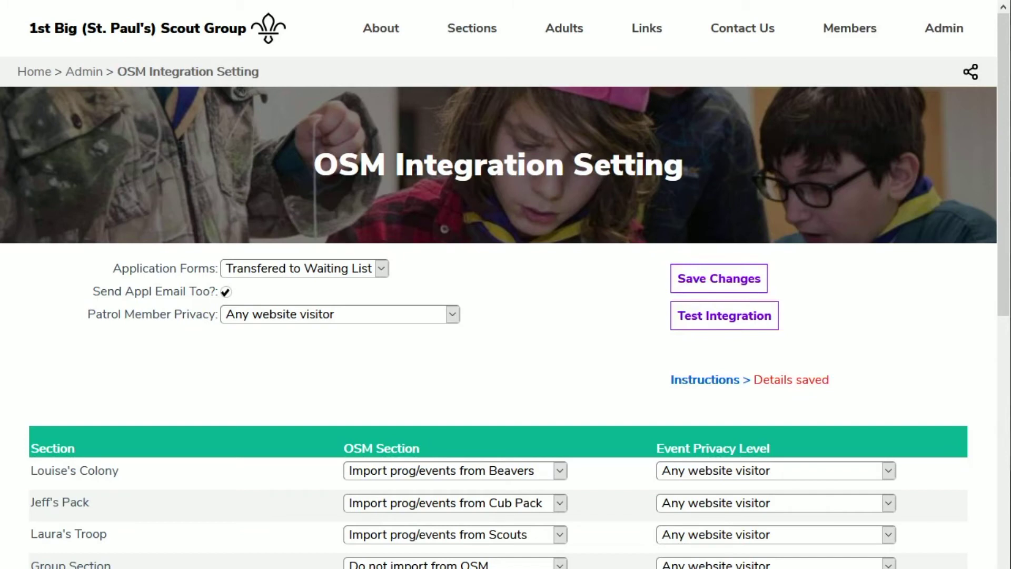
Run Test Integration, scroll through each section's results, and close the test panel
{"action": "left_click", "coordinate": [711, 316]}
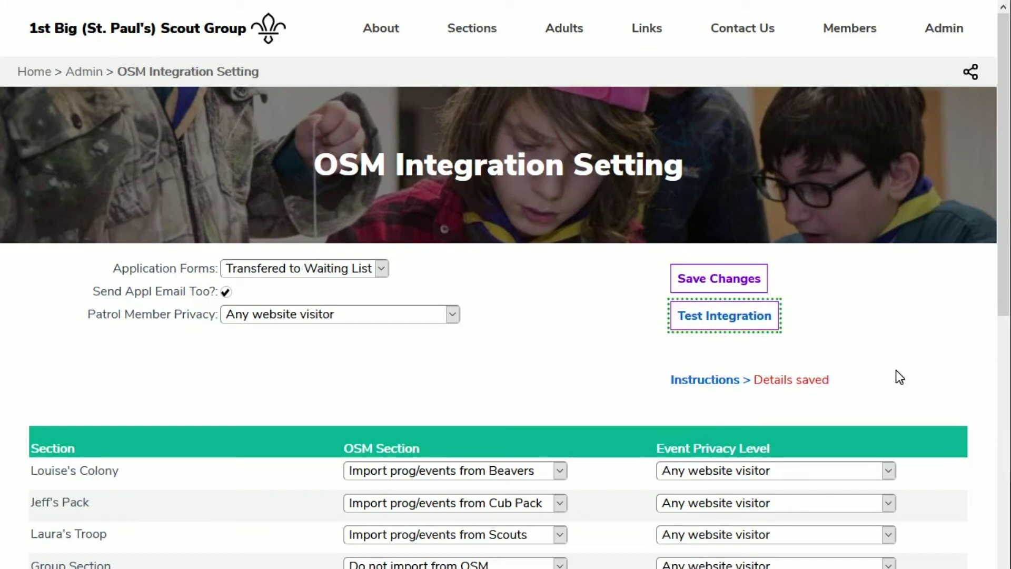
{"action": "scroll", "coordinate": [896, 369], "scroll_direction": "down", "scroll_amount": 9}
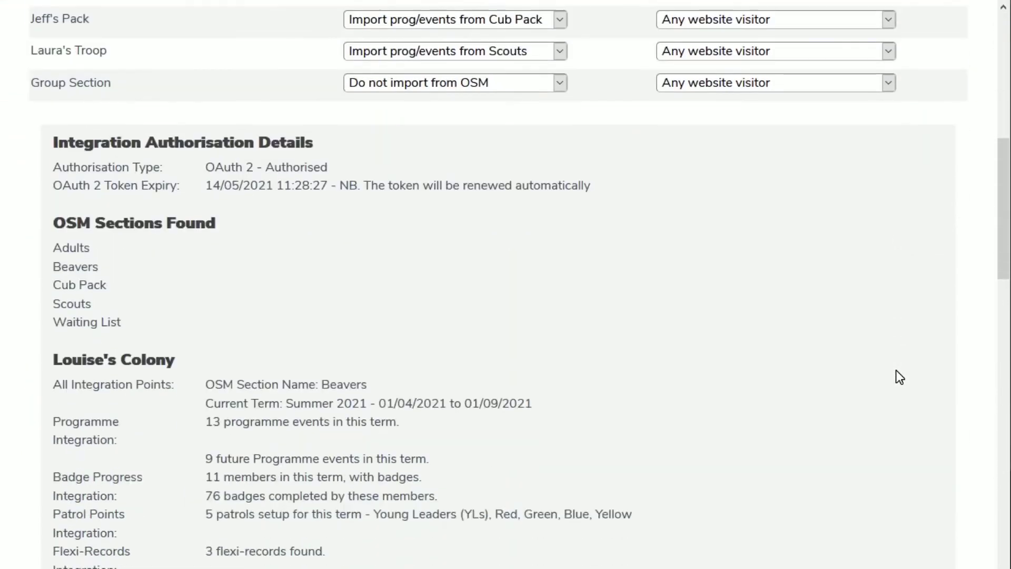
{"action": "scroll", "coordinate": [896, 369], "scroll_direction": "down", "scroll_amount": 12}
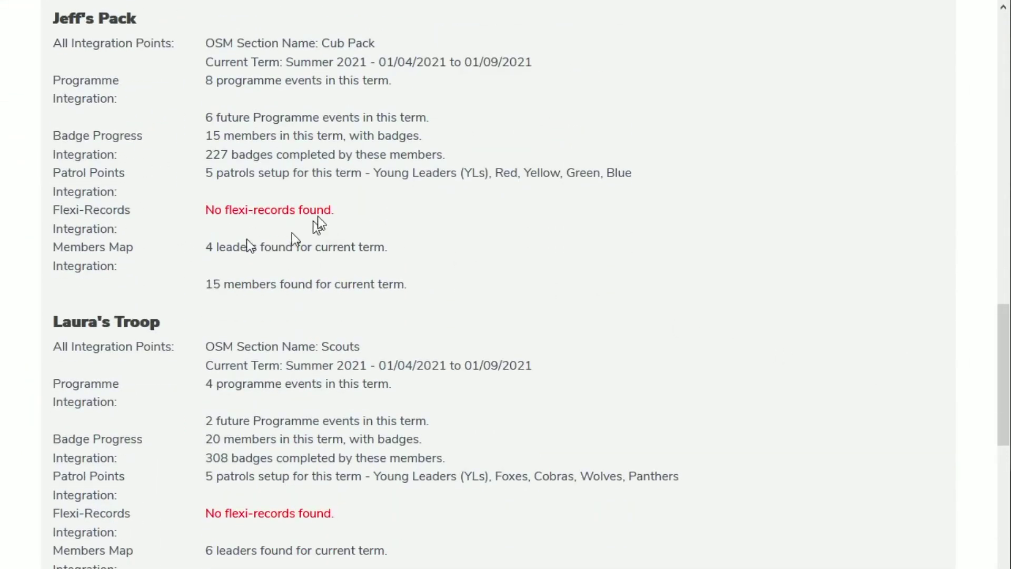
{"action": "scroll", "coordinate": [542, 421], "scroll_direction": "down", "scroll_amount": 2}
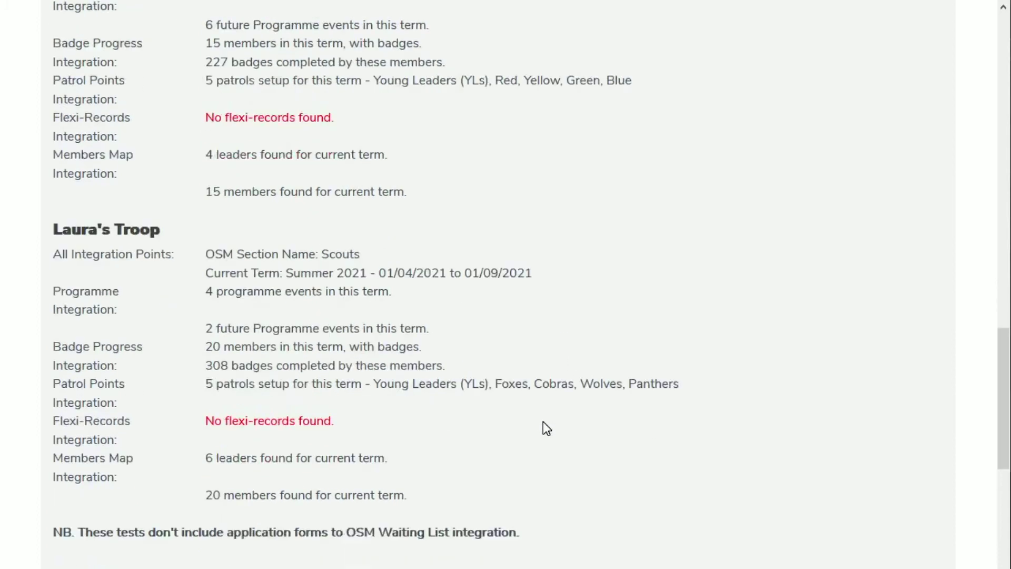
{"action": "scroll", "coordinate": [521, 429], "scroll_direction": "down", "scroll_amount": 3}
{"action": "left_click", "coordinate": [494, 438]}
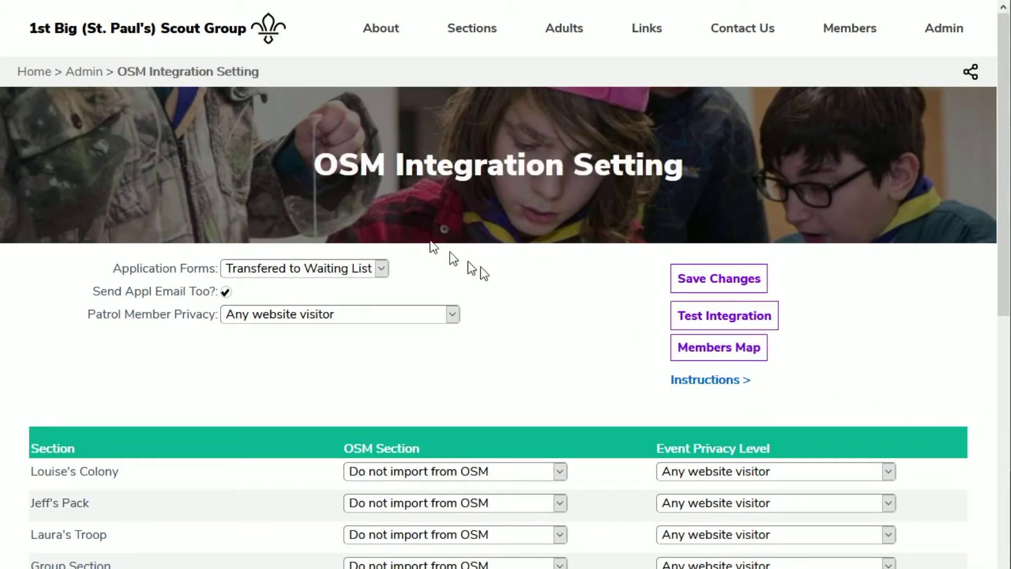
Open the Members Map with Sections set to All and Style set to Dots
{"action": "left_click", "coordinate": [700, 355]}
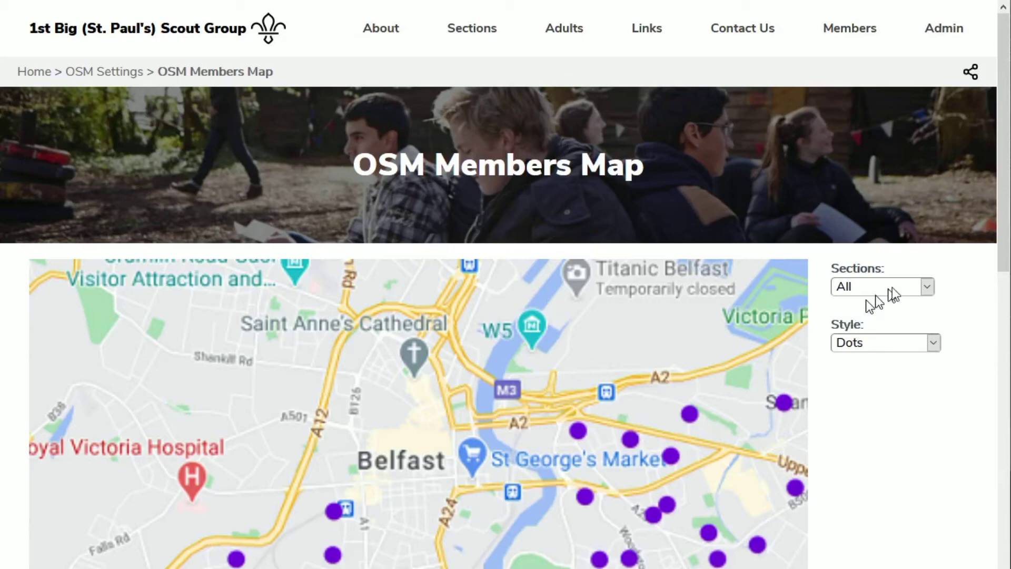
{"action": "left_click", "coordinate": [925, 290]}
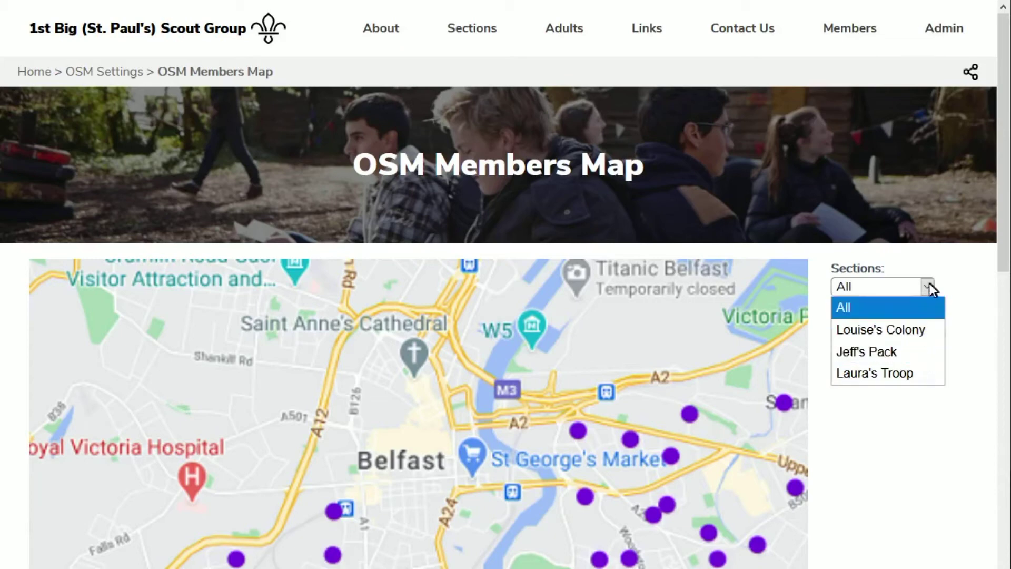
{"action": "left_click", "coordinate": [929, 284]}
{"action": "left_click", "coordinate": [933, 342]}
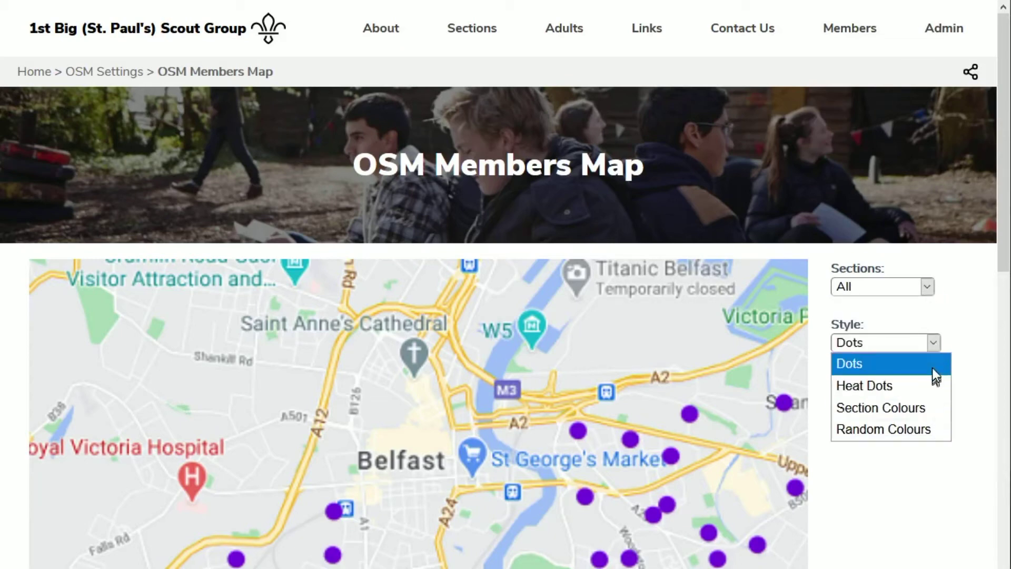
{"action": "left_click", "coordinate": [933, 343]}
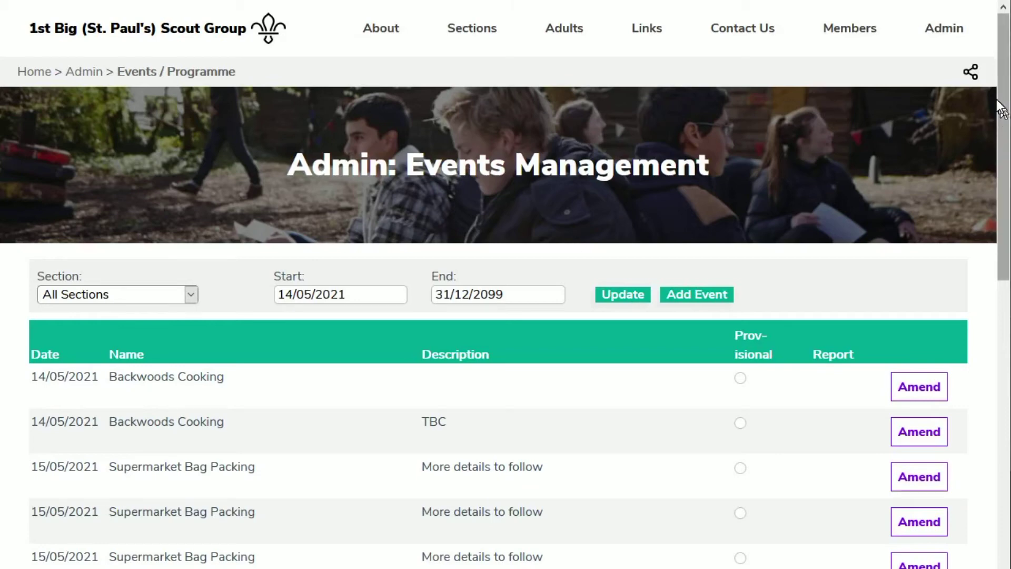
Return to the top of the events page and go to the Scouts section page
{"action": "left_click_drag", "start_coordinate": [1004, 107], "coordinate": [1005, 247]}
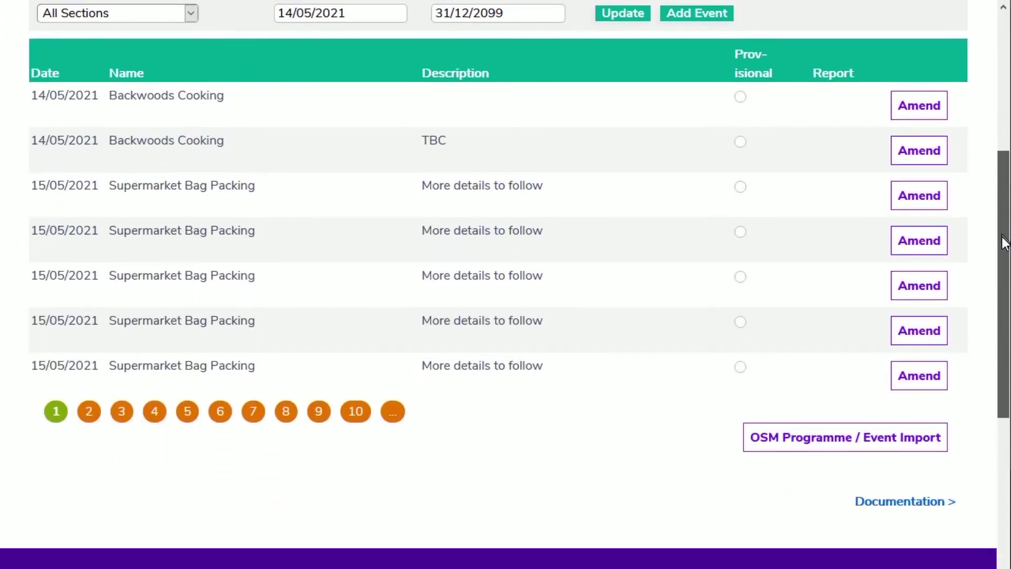
{"action": "left_click", "coordinate": [936, 419]}
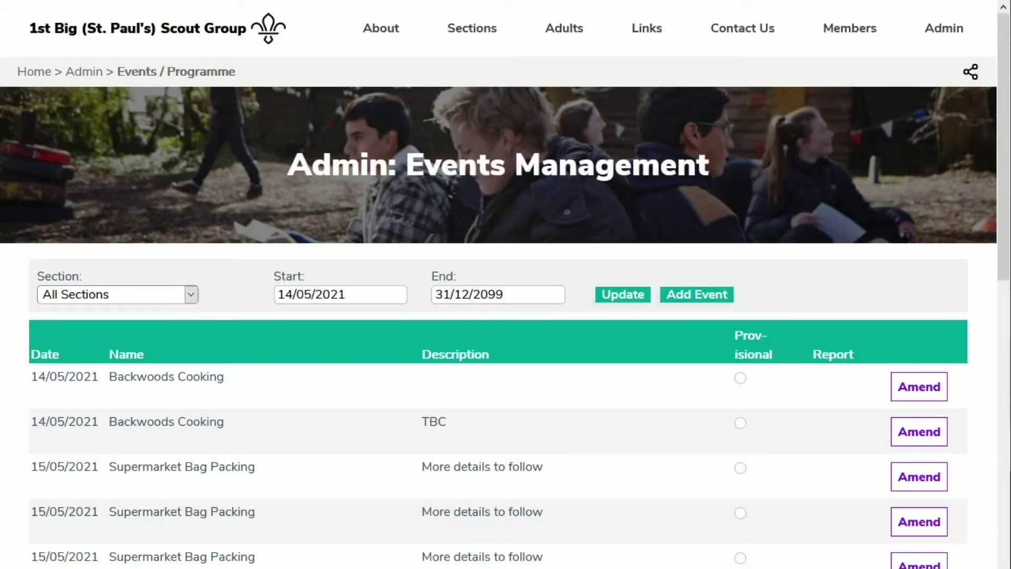
{"action": "left_click", "coordinate": [455, 29]}
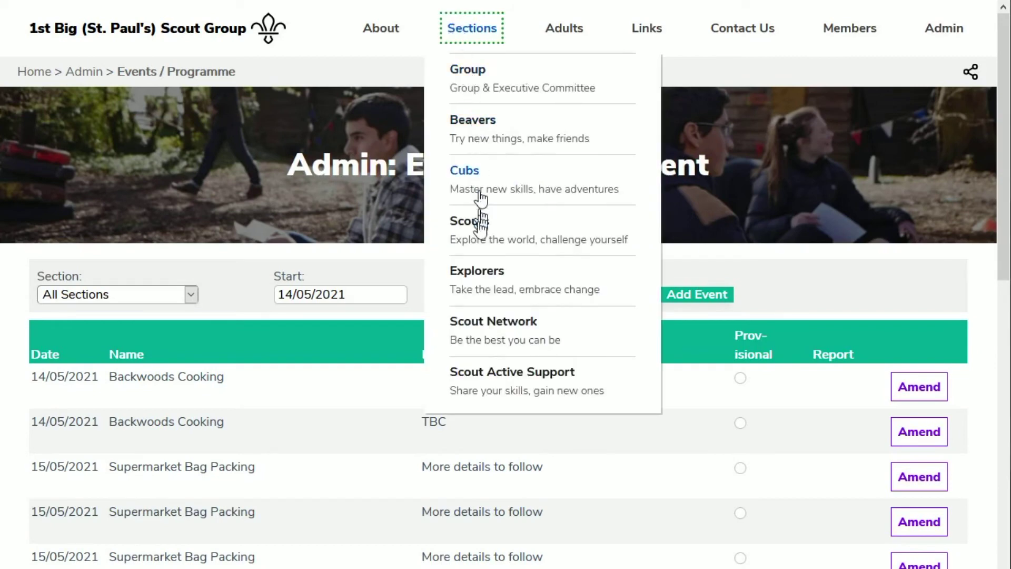
{"action": "left_click", "coordinate": [466, 220]}
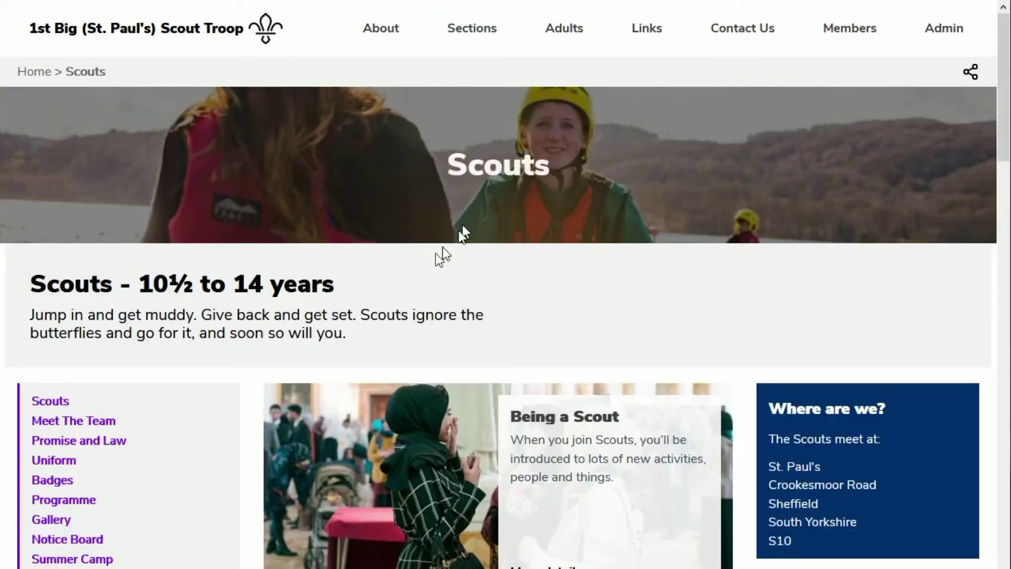
Open the Scouts programme and scroll through the upcoming events
{"action": "left_click", "coordinate": [74, 500]}
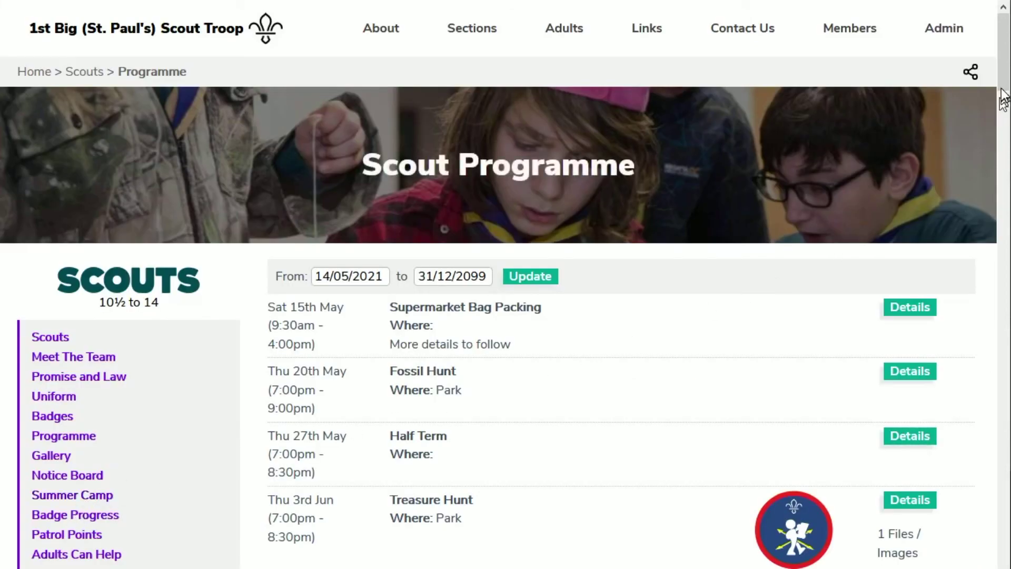
{"action": "scroll", "coordinate": [1000, 105], "scroll_direction": "down", "scroll_amount": 7}
{"action": "scroll", "coordinate": [621, 284], "scroll_direction": "down", "scroll_amount": 10}
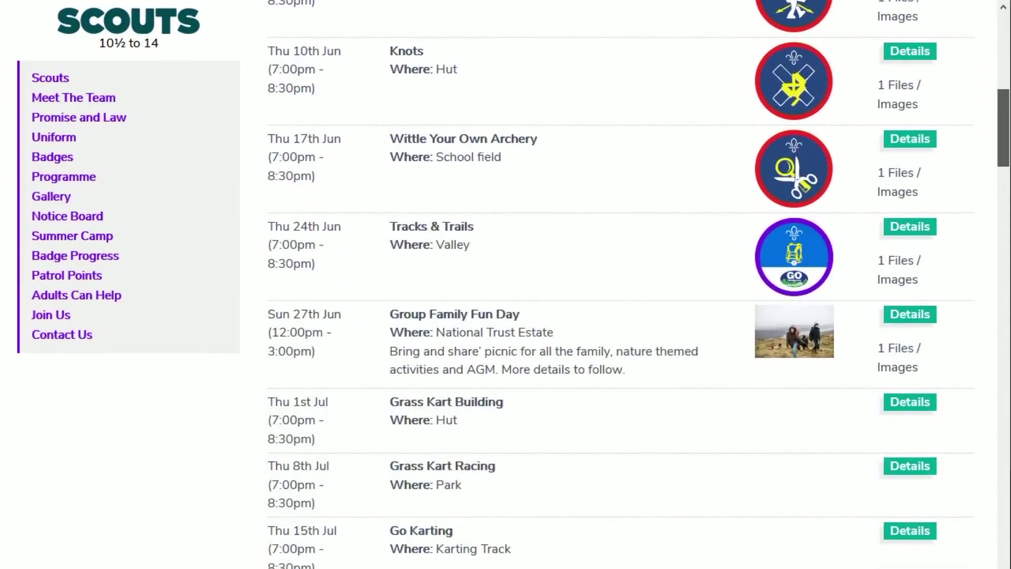
{"action": "scroll", "coordinate": [622, 285], "scroll_direction": "down", "scroll_amount": 13}
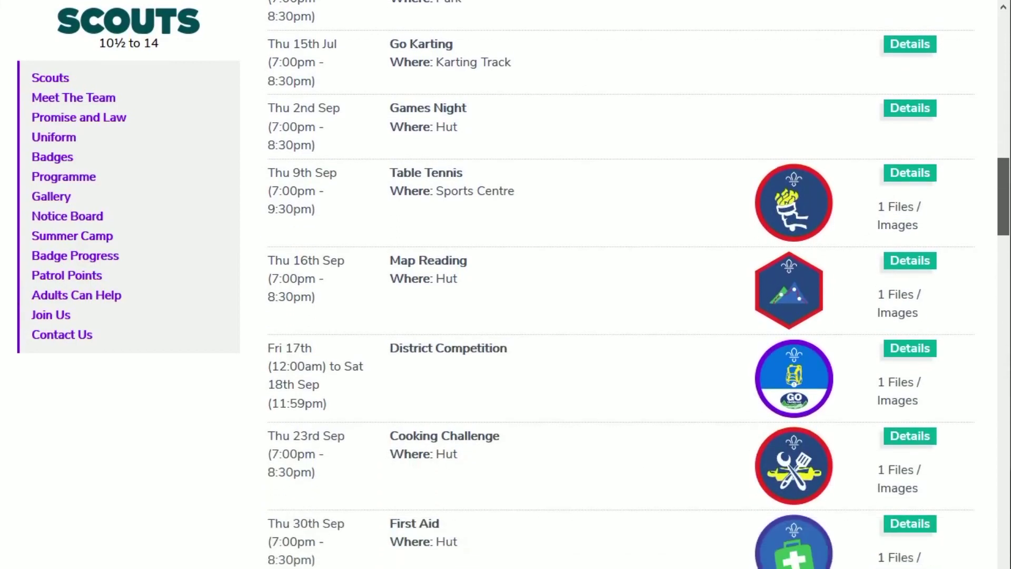
{"action": "scroll", "coordinate": [622, 284], "scroll_direction": "down", "scroll_amount": 9}
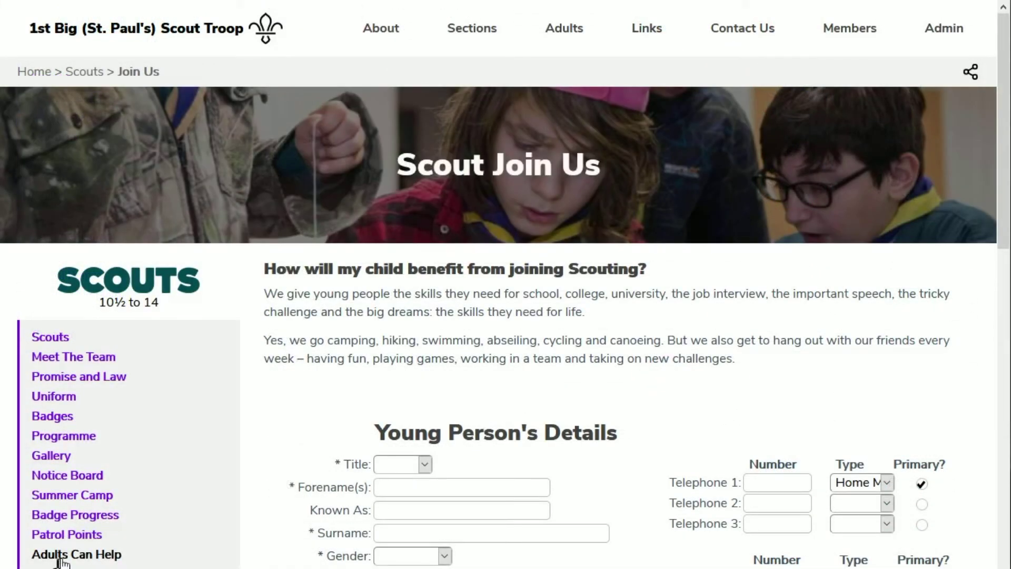
Enter the young person's title Miss, forename, surname, Female gender and date of birth
{"action": "scroll", "coordinate": [495, 363], "scroll_direction": "down", "scroll_amount": 6}
{"action": "left_click", "coordinate": [423, 142]}
{"action": "left_click", "coordinate": [409, 184]}
{"action": "left_click", "coordinate": [407, 164]}
{"action": "key", "text": "Tab"}
{"action": "key", "text": "Tab"}
{"action": "key", "text": "Tab"}
{"action": "key", "text": "f"}
{"action": "key", "text": "Tab"}
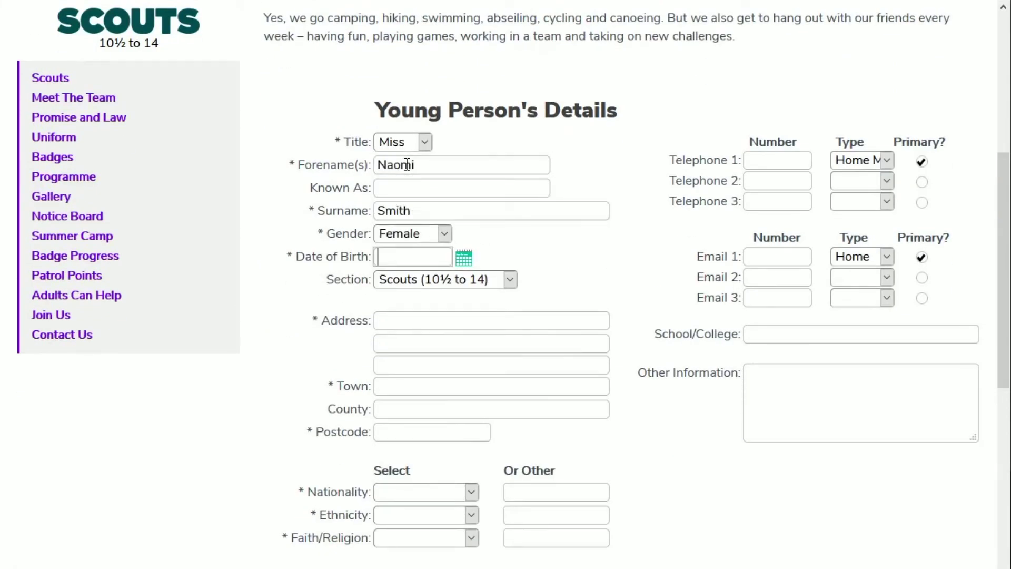
{"action": "type", "text": "12/12/2014"}
Fill in the young person's street, town, county and postcode
{"action": "left_click", "coordinate": [436, 322]}
{"action": "type", "text": "1111 Long Road"}
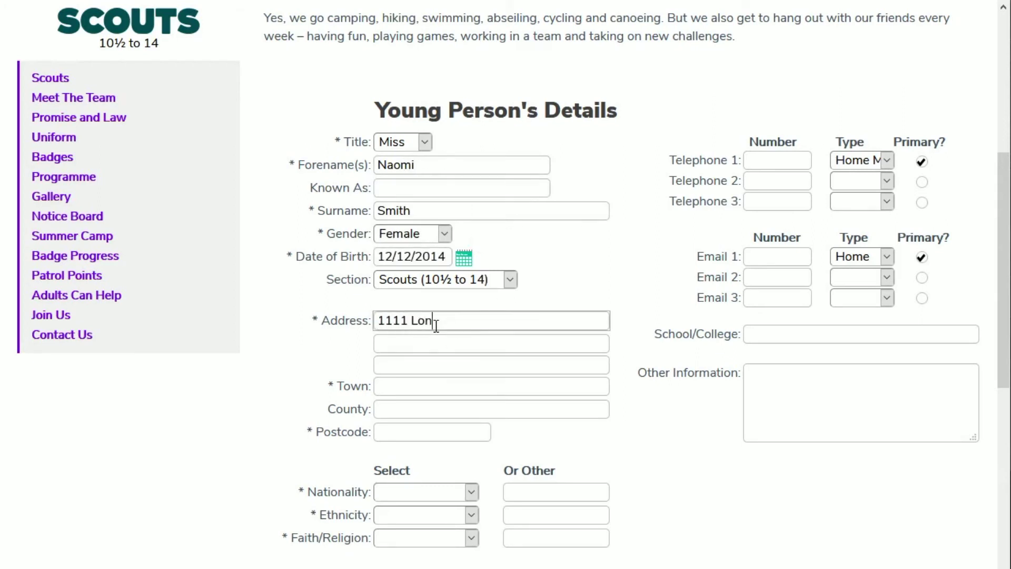
{"action": "key", "text": "Tab"}
{"action": "key", "text": "Tab"}
{"action": "key", "text": "Tab"}
{"action": "type", "text": "My Town"}
{"action": "key", "text": "Tab"}
{"action": "type", "text": "My County"}
{"action": "key", "text": "Tab"}
{"action": "type", "text": "PC1 1PC"}
Set nationality British, ethnicity 1.English/Welsh and faith Christian, then continue to parent details
{"action": "key", "text": "Tab"}
{"action": "key", "text": "b"}
{"action": "key", "text": "Tab"}
{"action": "key", "text": "Tab"}
{"action": "key", "text": "1"}
{"action": "key", "text": "Tab"}
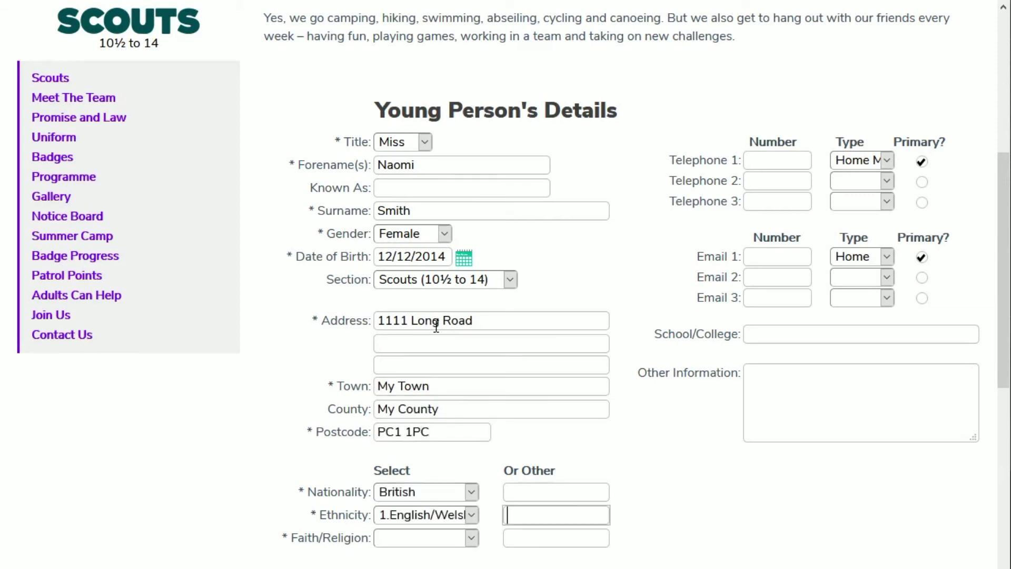
{"action": "key", "text": "Tab"}
{"action": "key", "text": "c"}
{"action": "scroll", "coordinate": [505, 348], "scroll_direction": "down", "scroll_amount": 3}
{"action": "scroll", "coordinate": [579, 353], "scroll_direction": "up", "scroll_amount": 5}
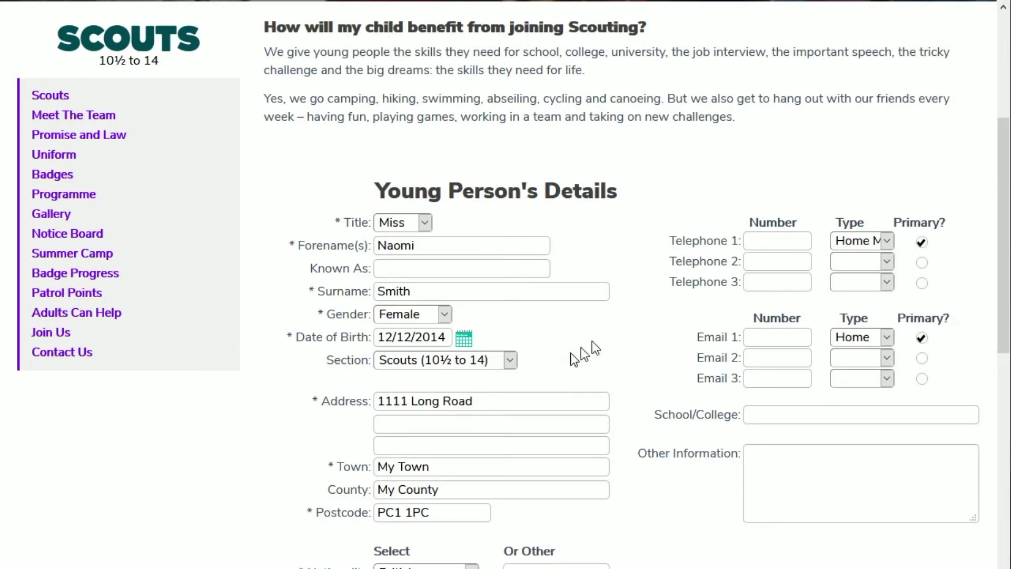
{"action": "scroll", "coordinate": [474, 395], "scroll_direction": "down", "scroll_amount": 4}
{"action": "left_click", "coordinate": [405, 502]}
Populate the parent's address from above and set title Mrs, forename, Female gender and Mother relationship
{"action": "left_click", "coordinate": [412, 91]}
{"action": "left_click", "coordinate": [415, 59]}
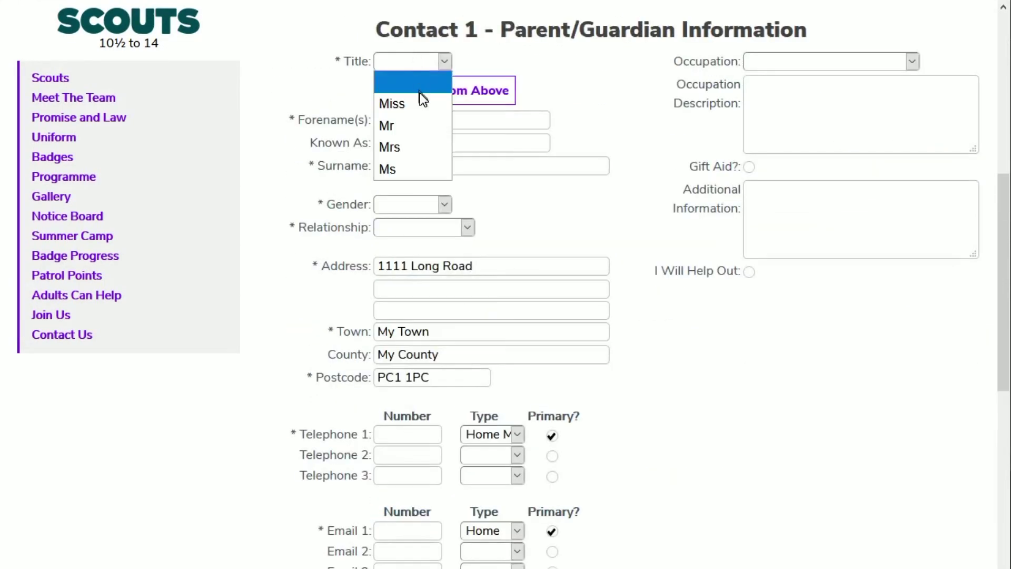
{"action": "left_click", "coordinate": [410, 147]}
{"action": "left_click", "coordinate": [406, 120]}
{"action": "type", "text": "Mel"}
{"action": "left_click", "coordinate": [444, 204]}
{"action": "left_click", "coordinate": [425, 235]}
{"action": "left_click", "coordinate": [426, 232]}
{"action": "left_click", "coordinate": [425, 291]}
Enter the parent's main phone number and e-mail address, then save the contact
{"action": "left_click", "coordinate": [404, 435]}
{"action": "type", "text": "123123132"}
{"action": "left_click", "coordinate": [406, 527]}
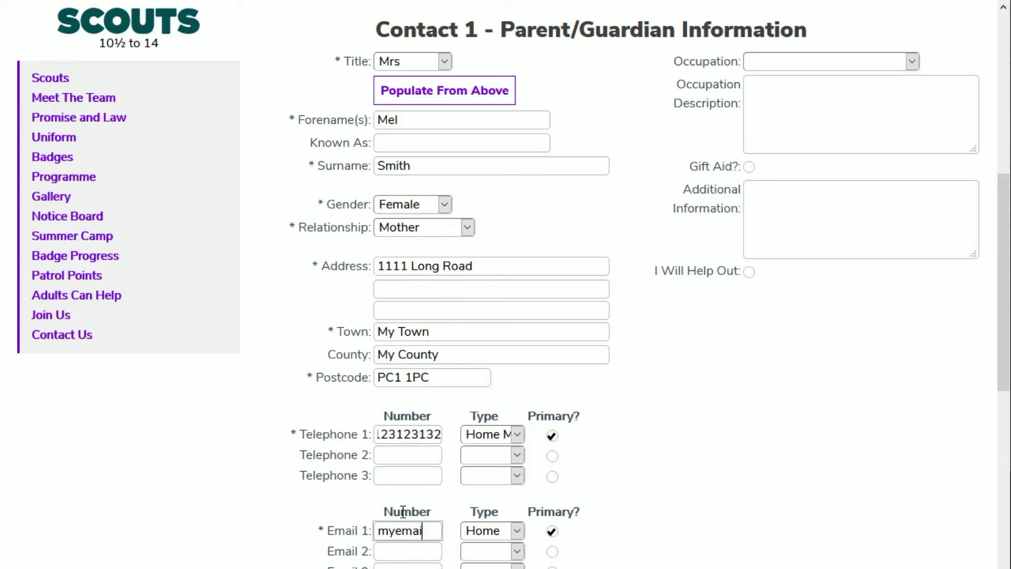
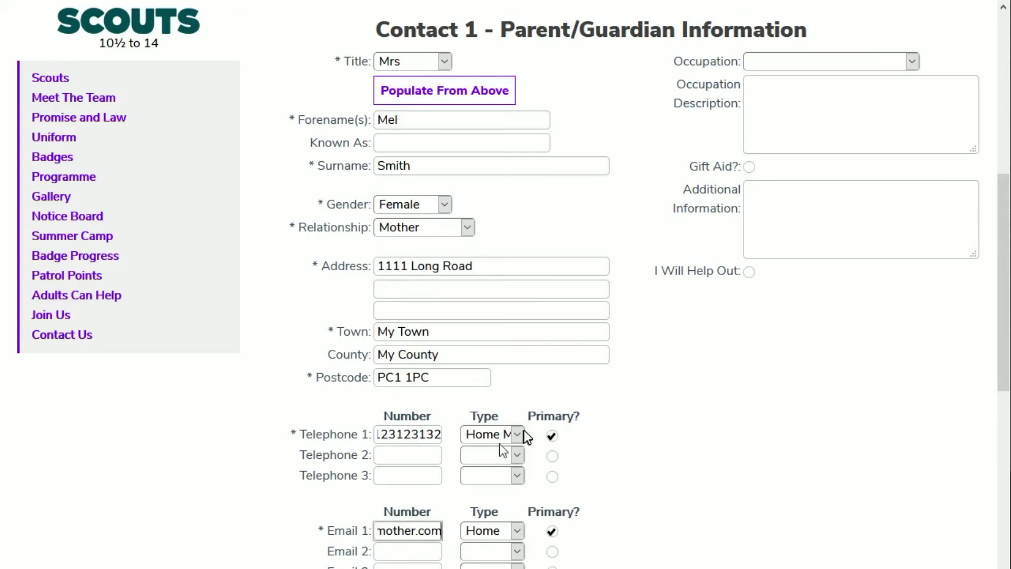
{"action": "scroll", "coordinate": [474, 453], "scroll_direction": "down", "scroll_amount": 3}
{"action": "left_click", "coordinate": [456, 479]}
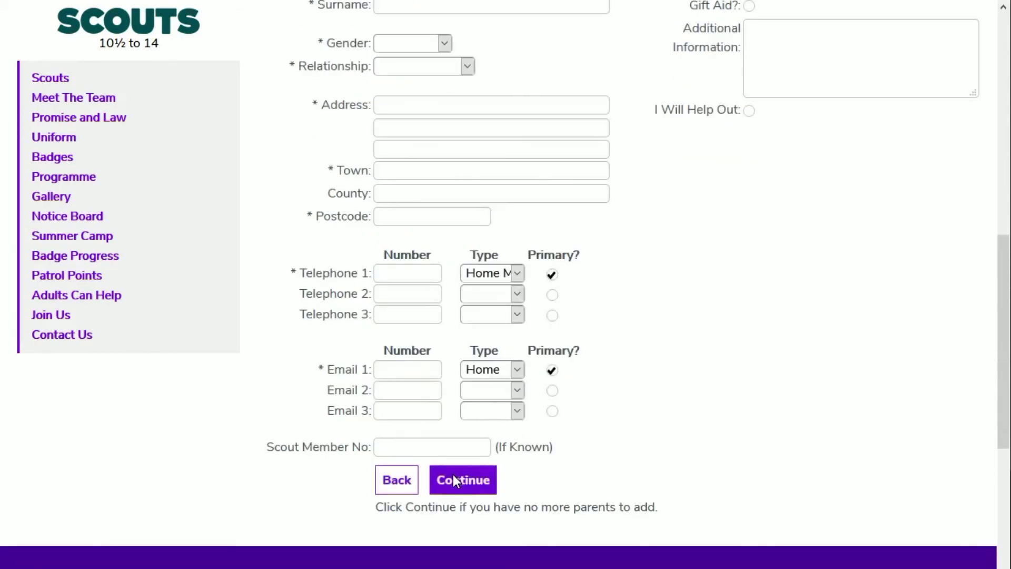
Skip adding more parents, enter 'Doctor' as the doctor/surgery name, and continue
{"action": "left_click", "coordinate": [453, 473]}
{"action": "scroll", "coordinate": [467, 415], "scroll_direction": "up", "scroll_amount": 5}
{"action": "left_click", "coordinate": [402, 138]}
{"action": "type", "text": "Doctors"}
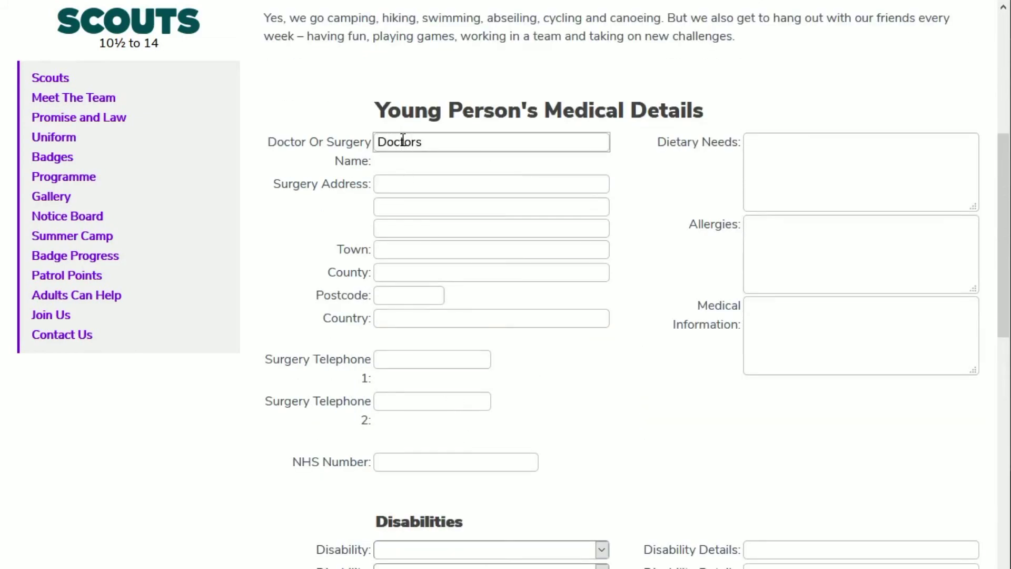
{"action": "scroll", "coordinate": [473, 283], "scroll_direction": "down", "scroll_amount": 8}
{"action": "left_click", "coordinate": [456, 385]}
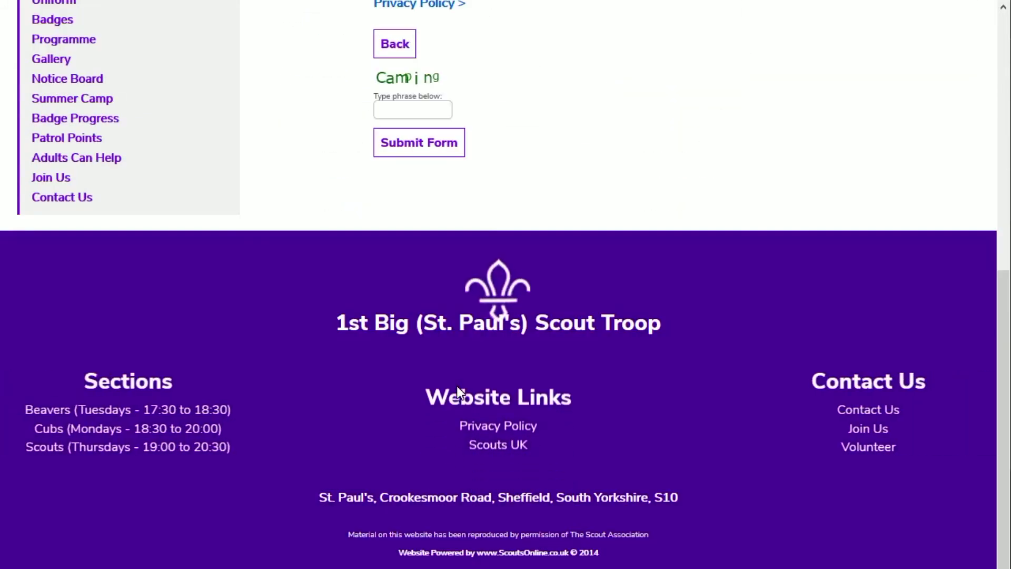
Tick the consent agreement, enter the verification phrase, and submit the join form
{"action": "scroll", "coordinate": [453, 387], "scroll_direction": "up", "scroll_amount": 5}
{"action": "left_click", "coordinate": [354, 290]}
{"action": "left_click", "coordinate": [413, 430]}
{"action": "type", "text": "Camping"}
{"action": "left_click", "coordinate": [428, 464]}
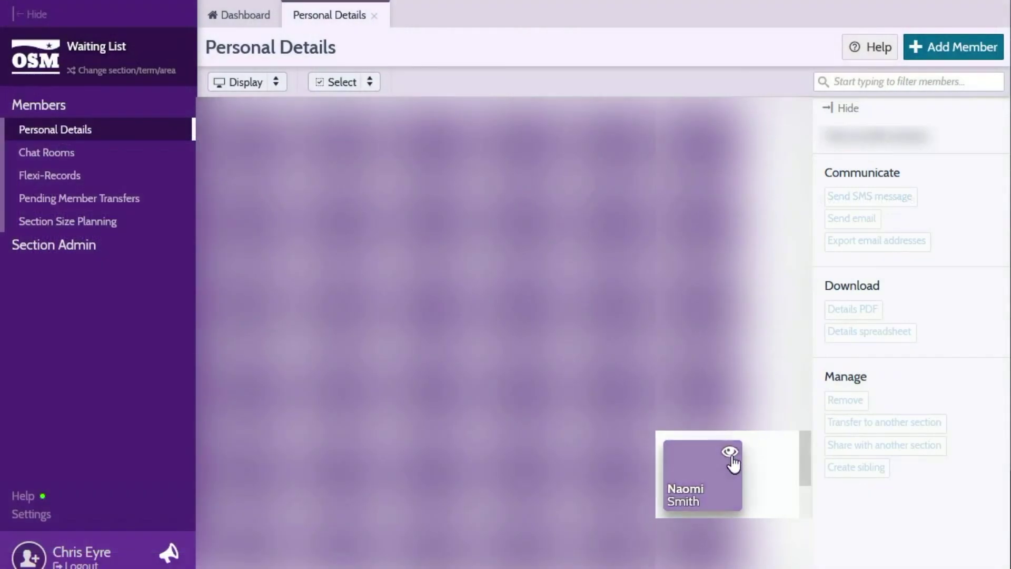
Open the newly submitted applicant's member details from the waiting list
{"action": "left_click", "coordinate": [729, 453]}
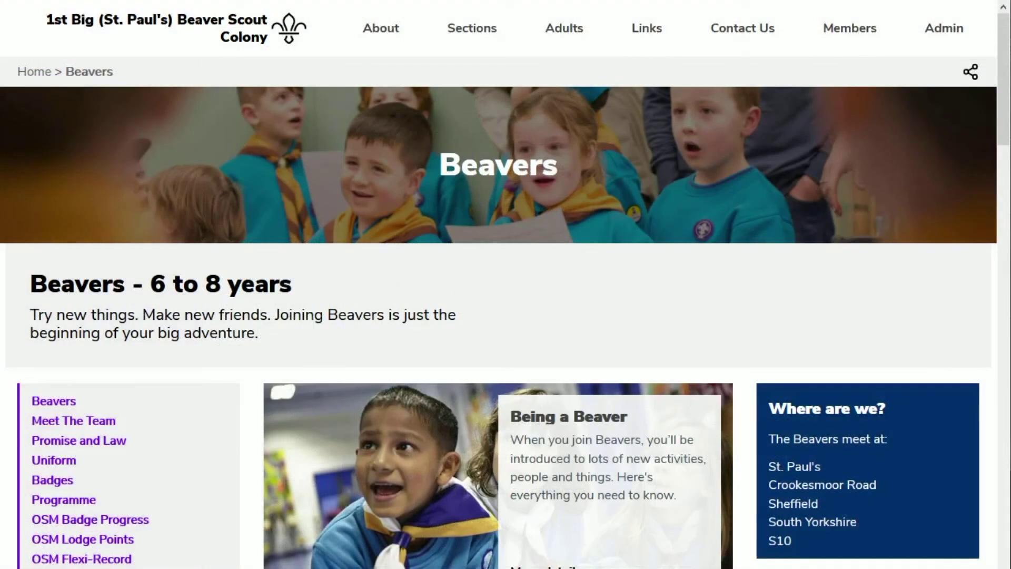
View the Beavers OSM Badge Progress, Lodge Points and Flexi-Record birthday tables on the website
{"action": "left_click", "coordinate": [94, 520]}
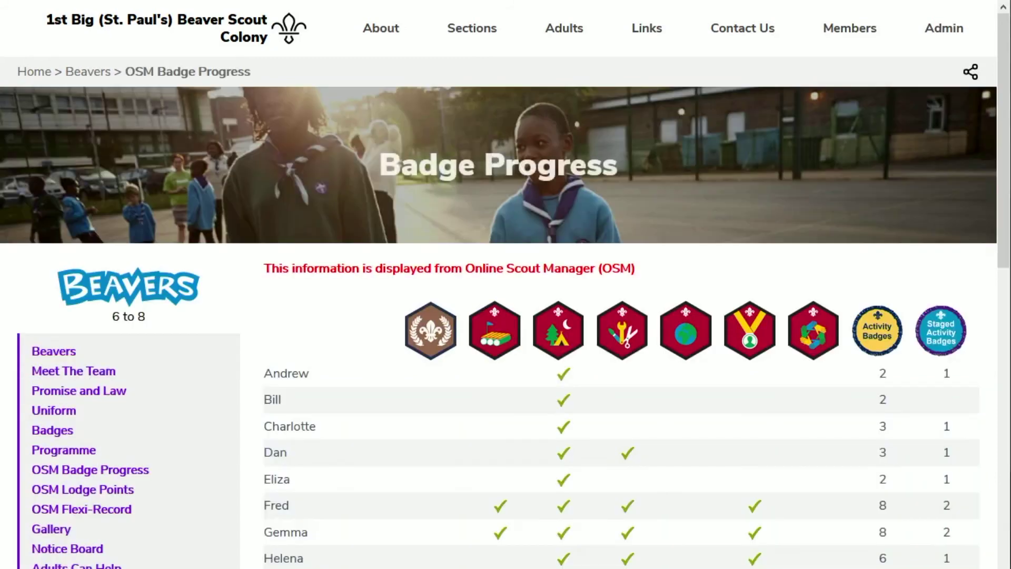
{"action": "left_click_drag", "start_coordinate": [1005, 145], "coordinate": [1004, 279]}
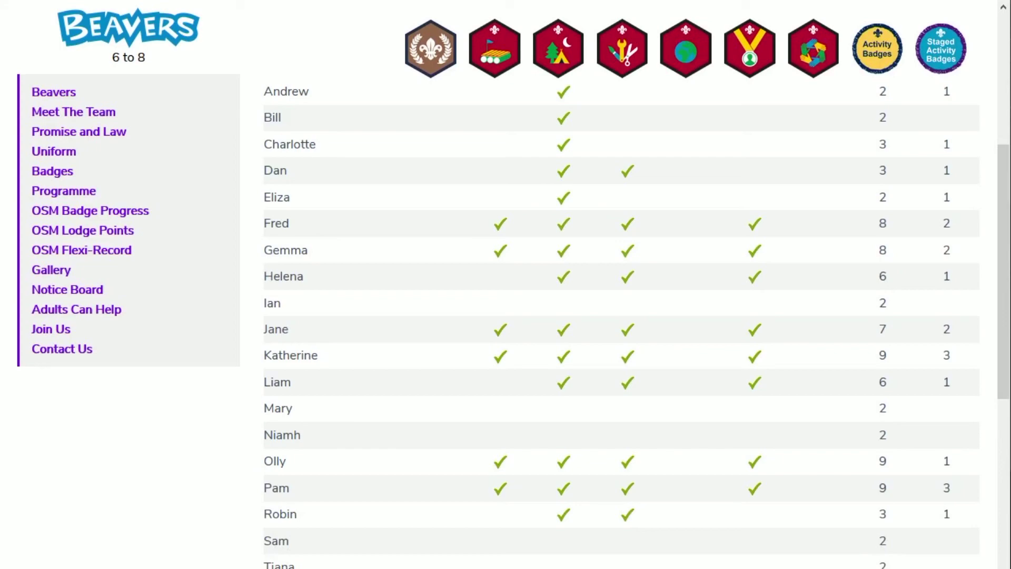
{"action": "left_click", "coordinate": [101, 232]}
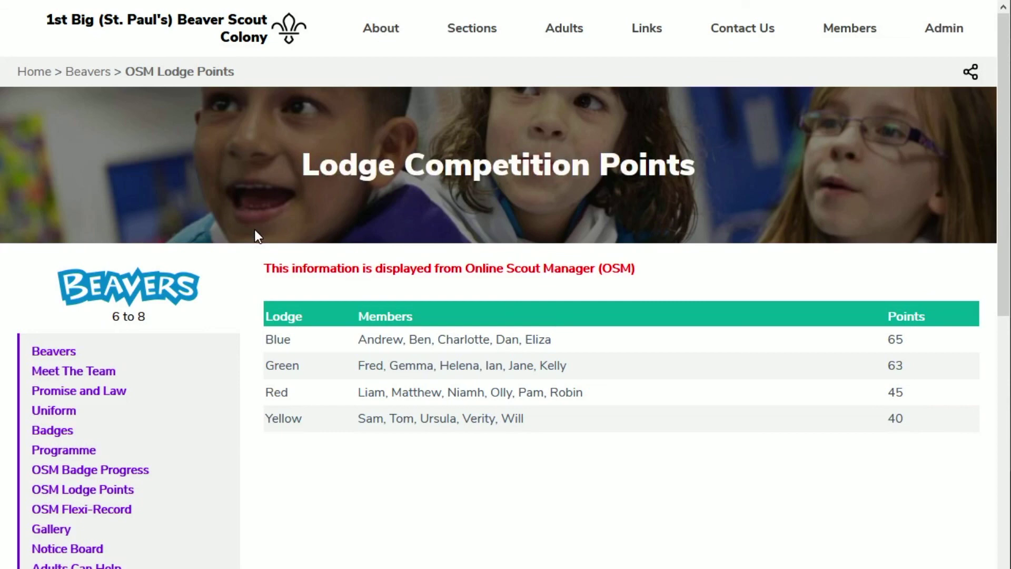
{"action": "left_click", "coordinate": [94, 509]}
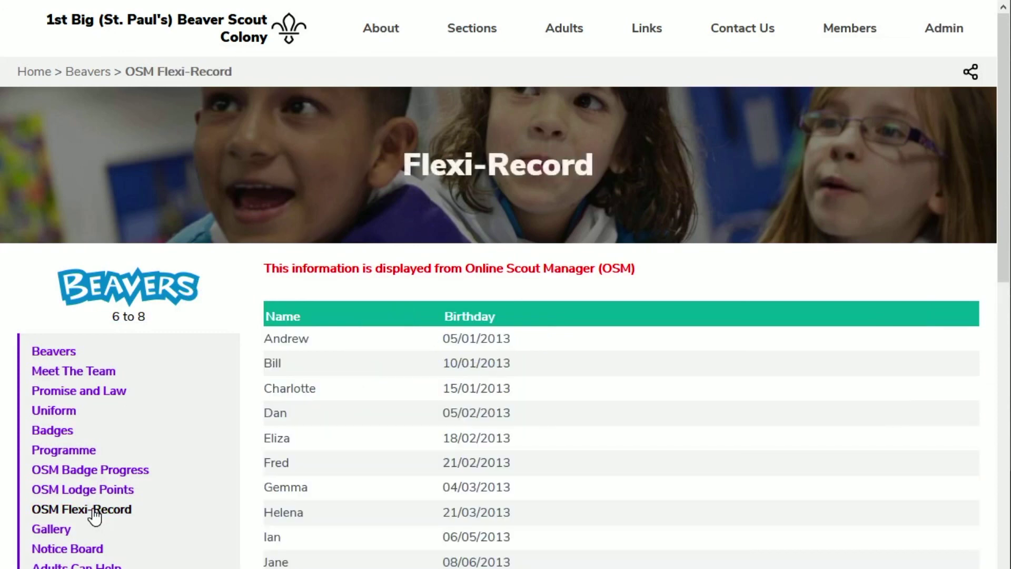
{"action": "left_click_drag", "start_coordinate": [1006, 136], "coordinate": [1006, 272]}
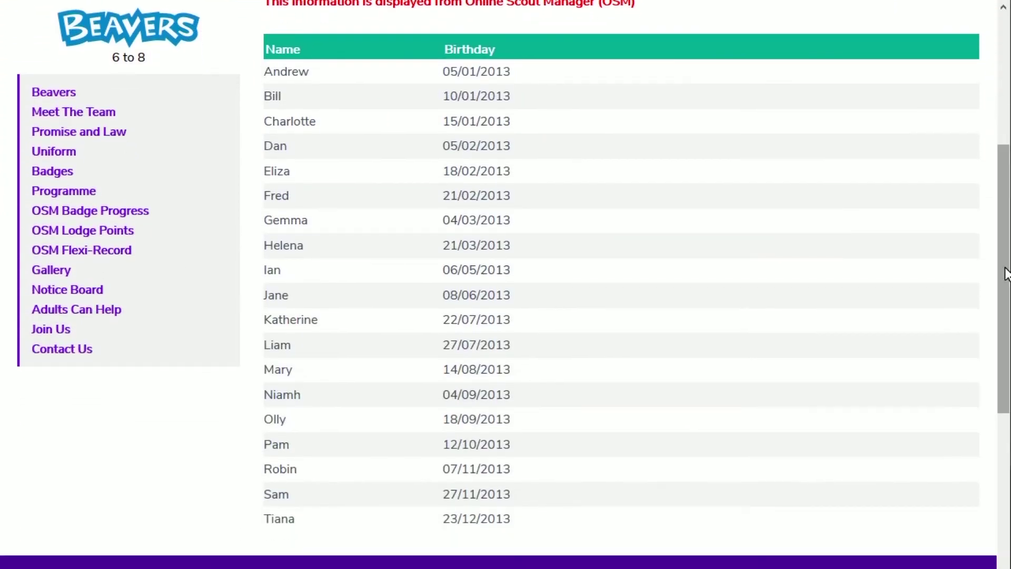